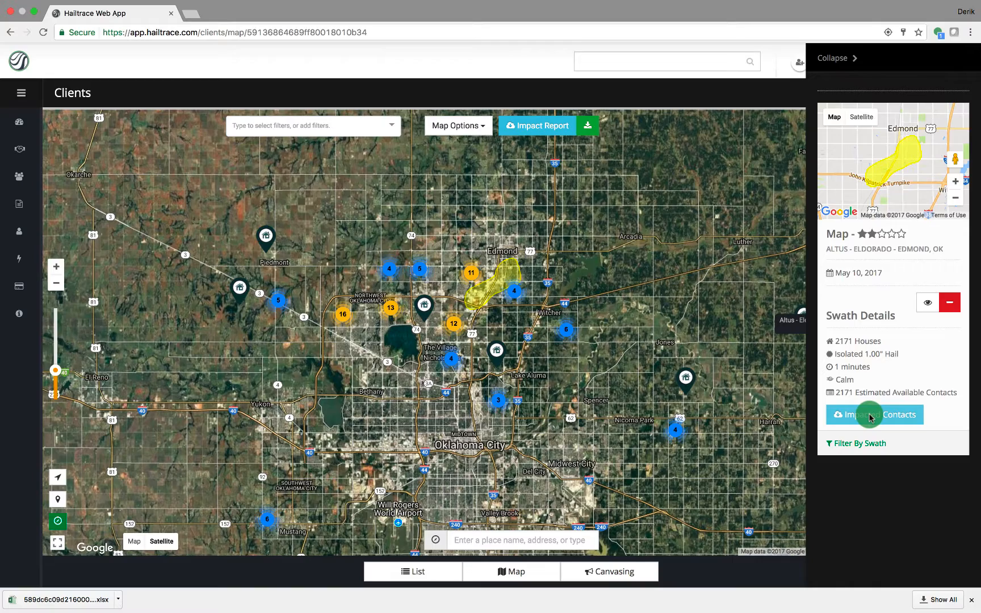
# - Download the impacted contacts for the May 10, 2017 Edmond hail swath, agreeing to the data partner's terms
pyautogui.click(870, 417)
pyautogui.click(616, 287)
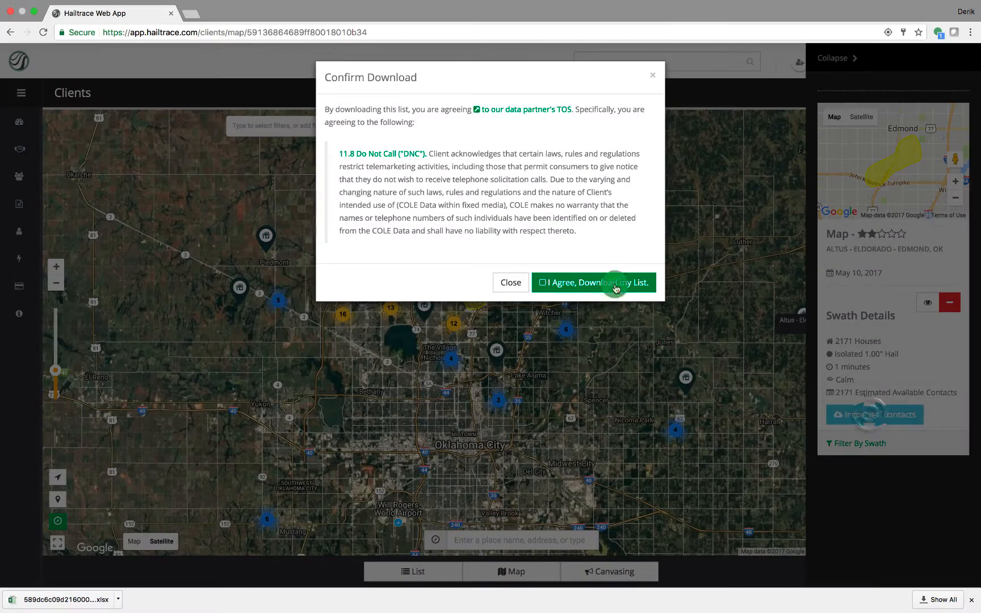
pyautogui.click(548, 284)
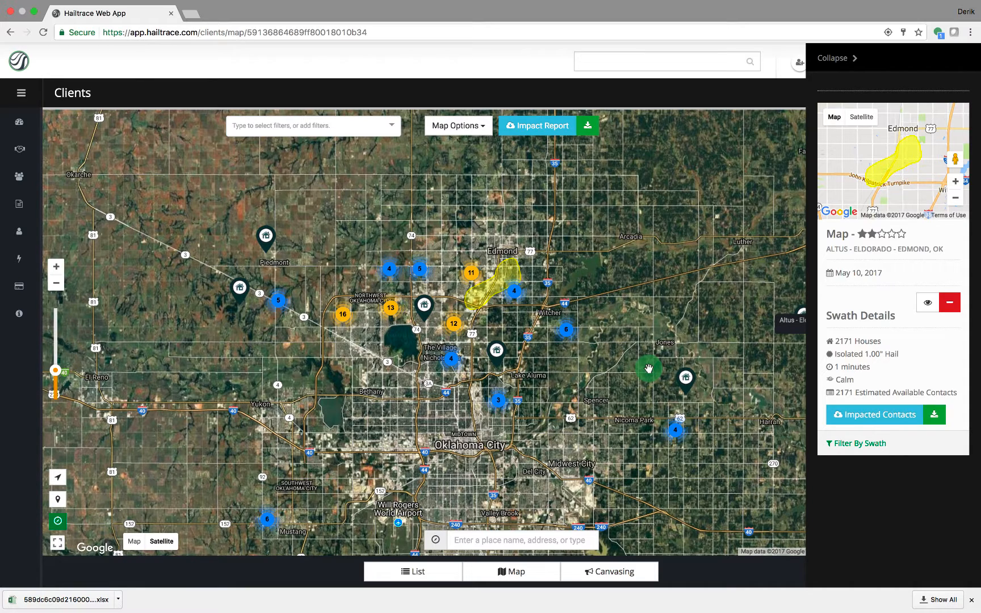
# - Filter the clients by the isolated 1.00" hail swath of 05/10/2017 and show them as a list
pyautogui.click(856, 446)
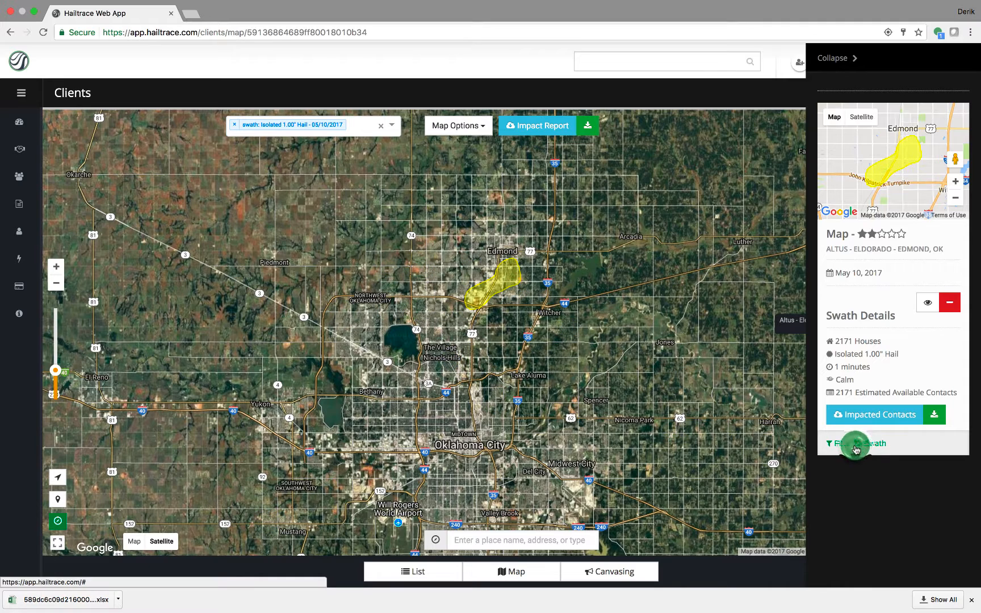
pyautogui.click(438, 570)
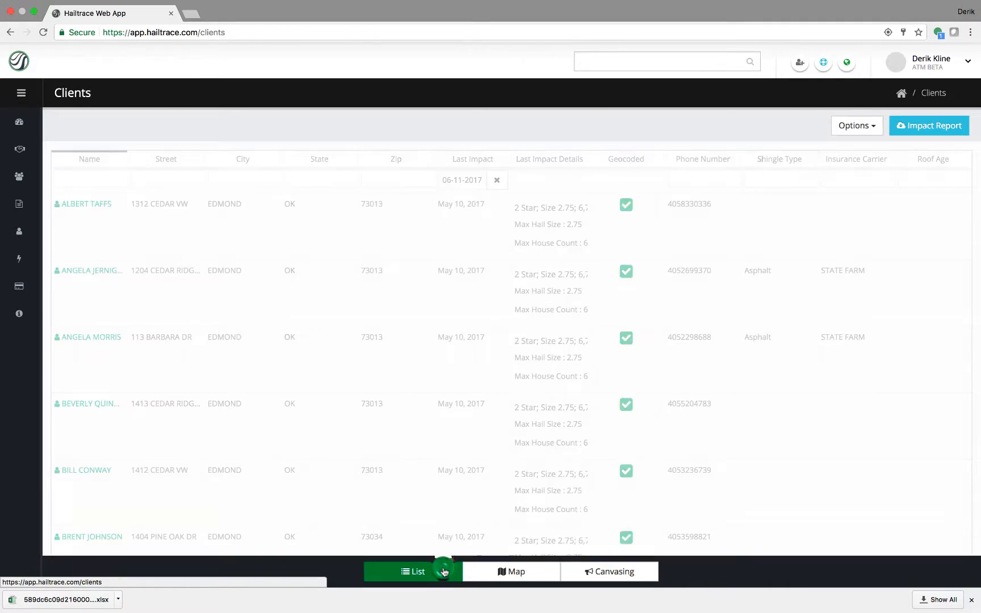
pyautogui.click(472, 430)
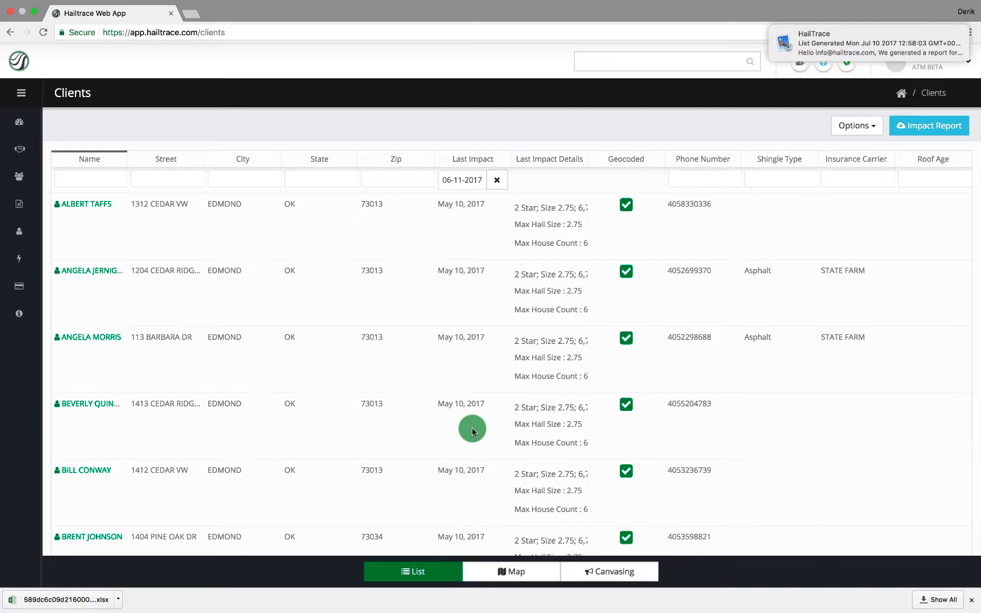
# - Look through the client list, checking the last impact, shingle type and insurance carrier entries
pyautogui.scroll(-5, 478, 378)
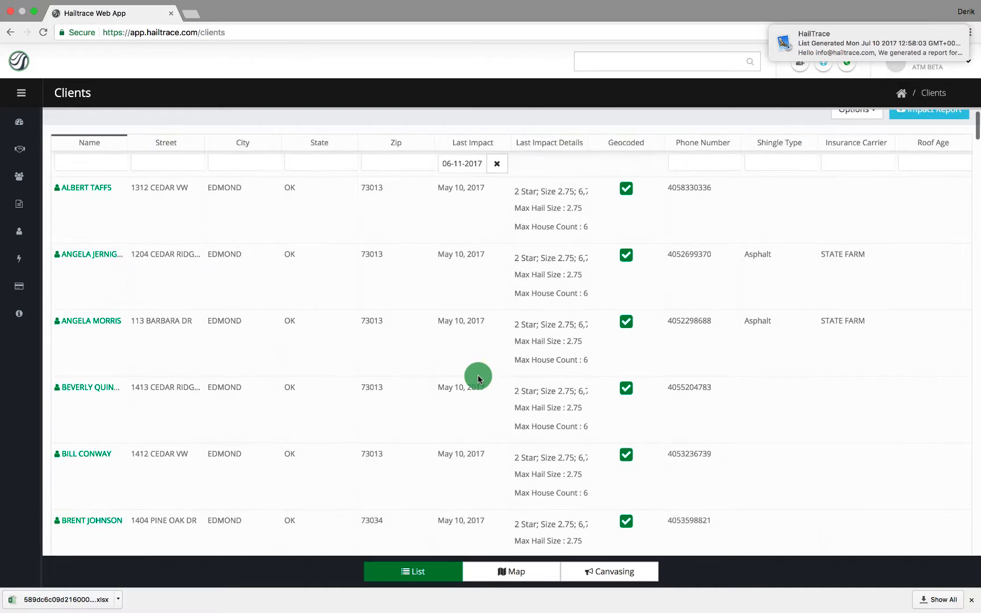
pyautogui.scroll(-14, 478, 378)
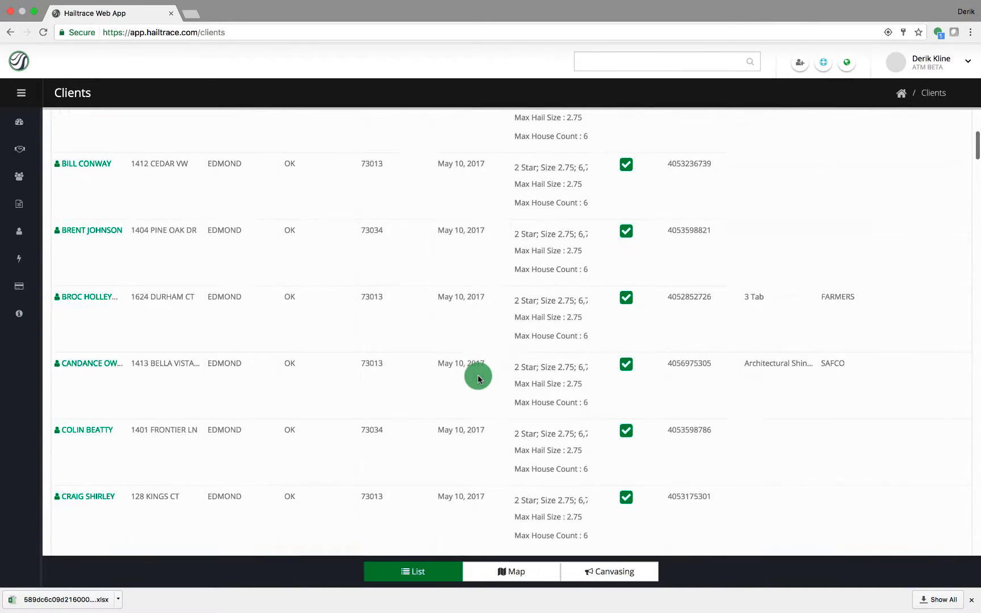
pyautogui.scroll(-12, 478, 378)
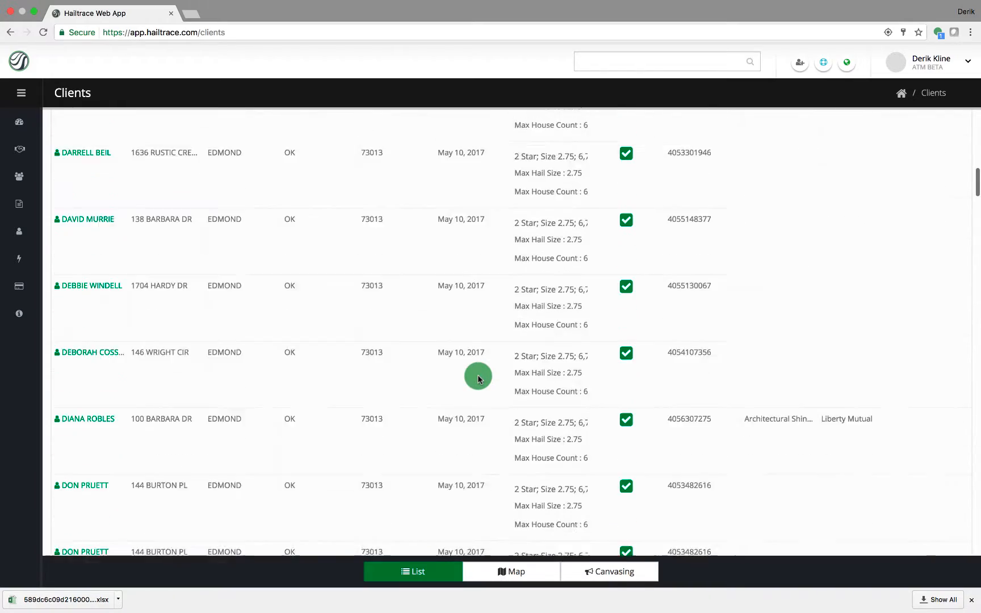
pyautogui.scroll(-8, 477, 377)
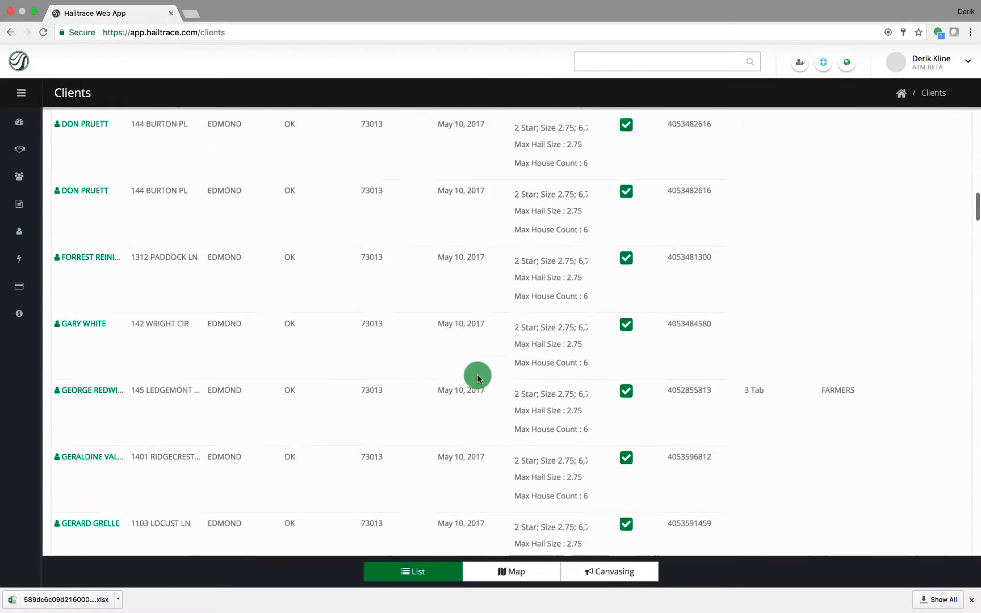
pyautogui.scroll(-6, 477, 378)
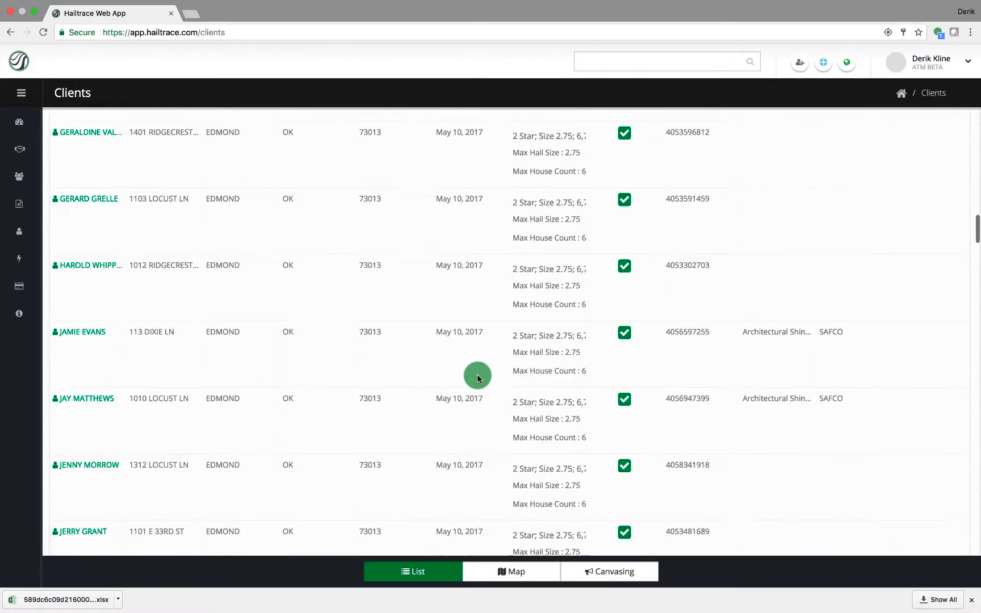
pyautogui.scroll(-4, 477, 378)
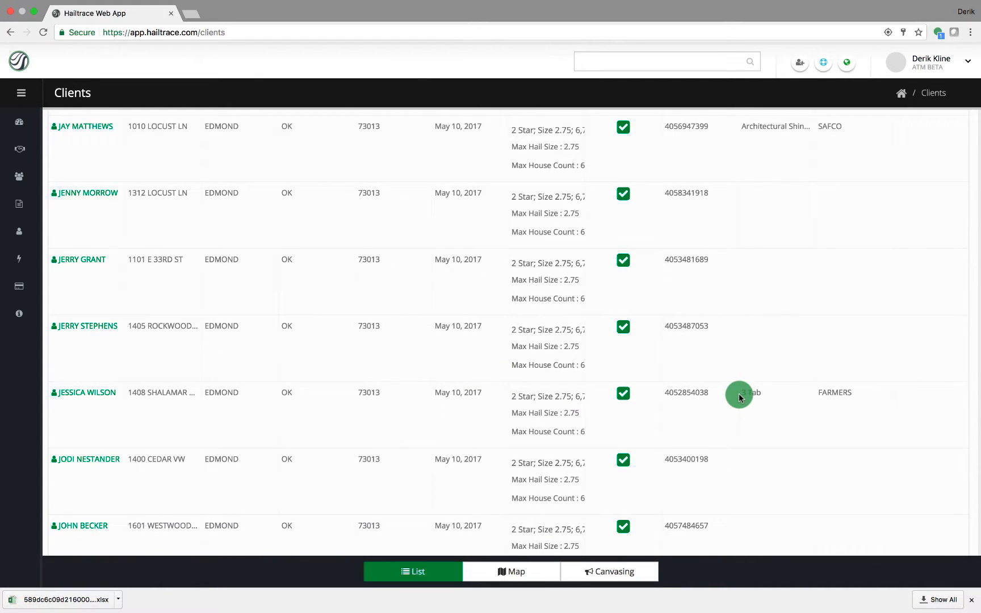
# - Filter the client list by the shingle type "3 Tab"
pyautogui.scroll(20, 767, 394)
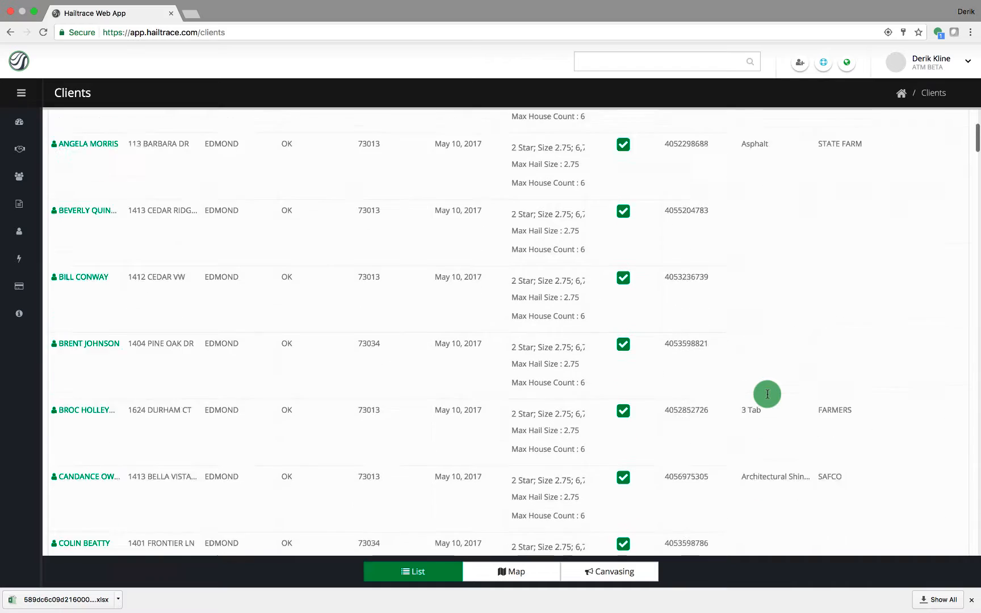
pyautogui.click(759, 178)
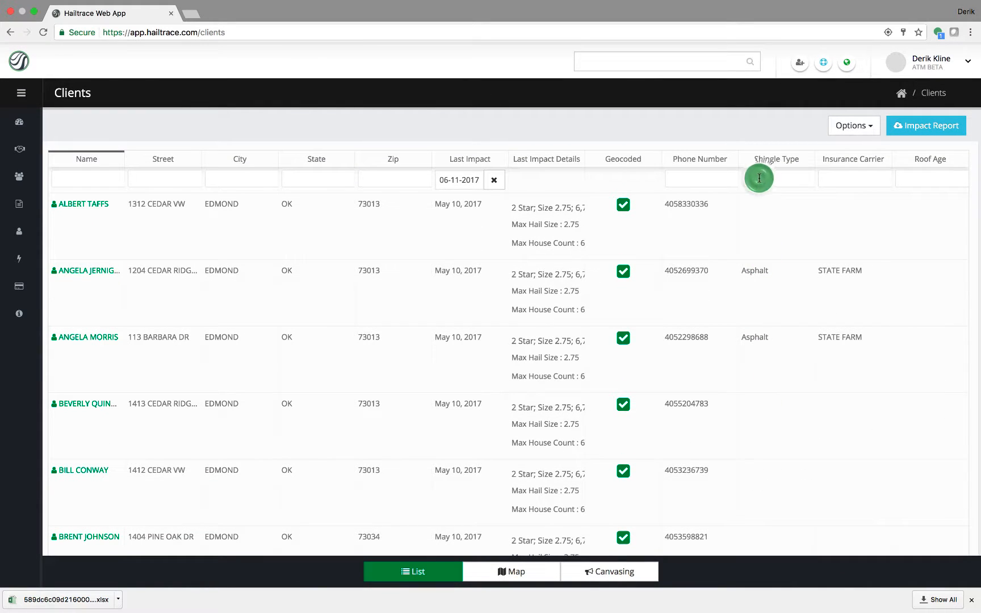
pyautogui.write('3 Tab')
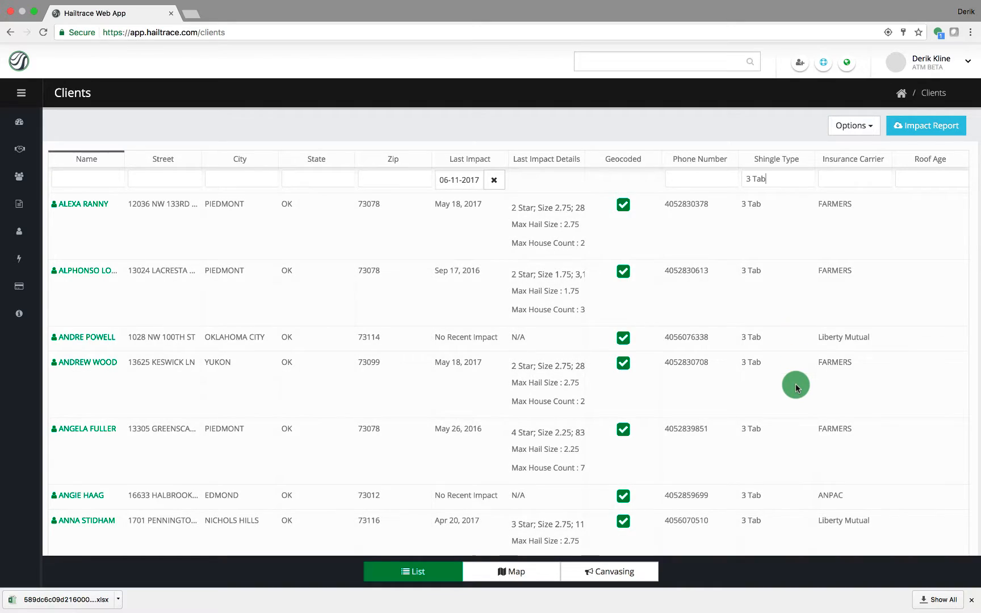
# - Review the clients with 3 Tab shingles, including their impact dates and insurance carriers
pyautogui.scroll(-5, 795, 388)
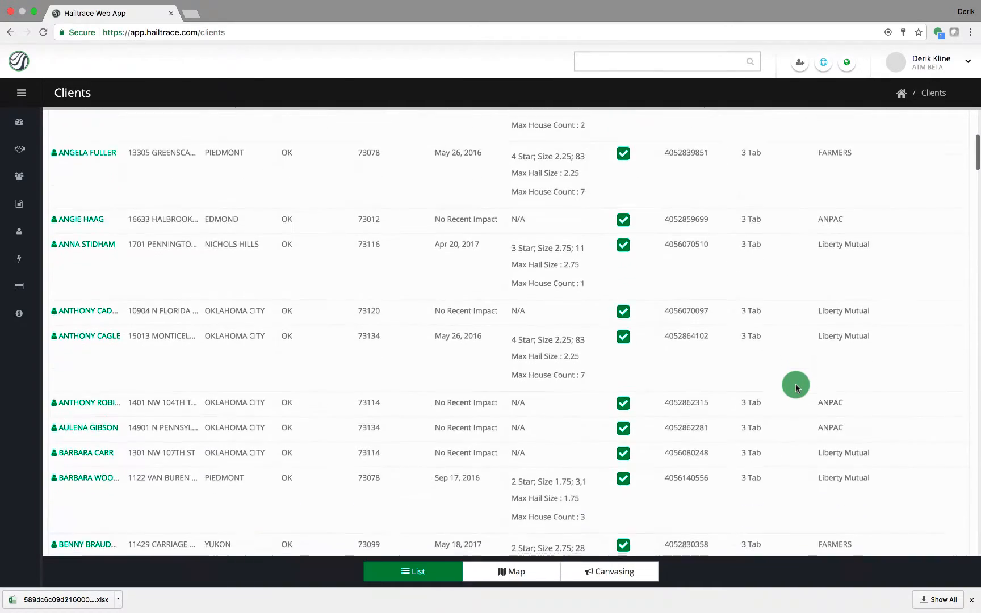
pyautogui.scroll(-11, 796, 388)
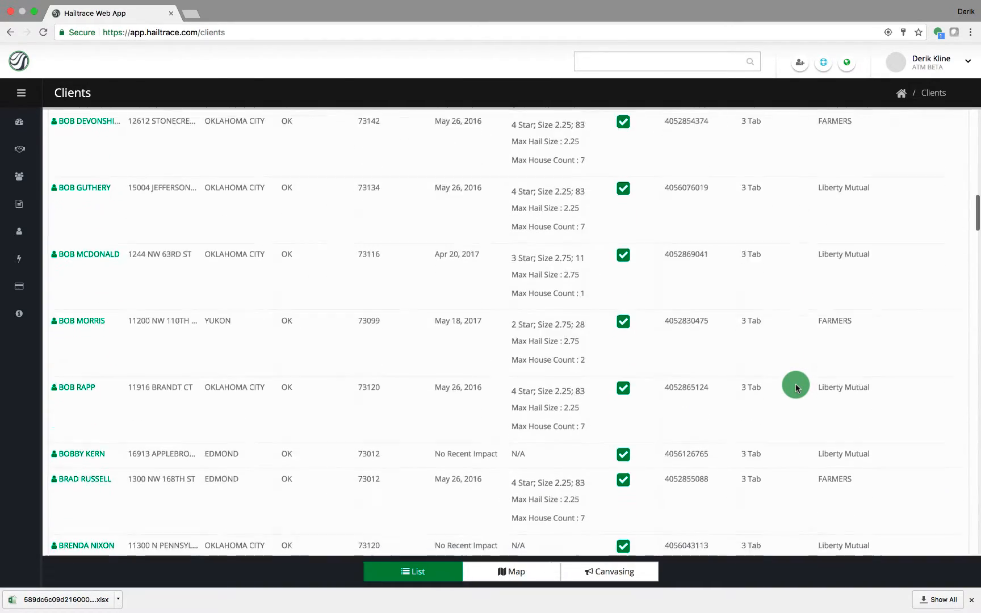
pyautogui.scroll(-11, 796, 388)
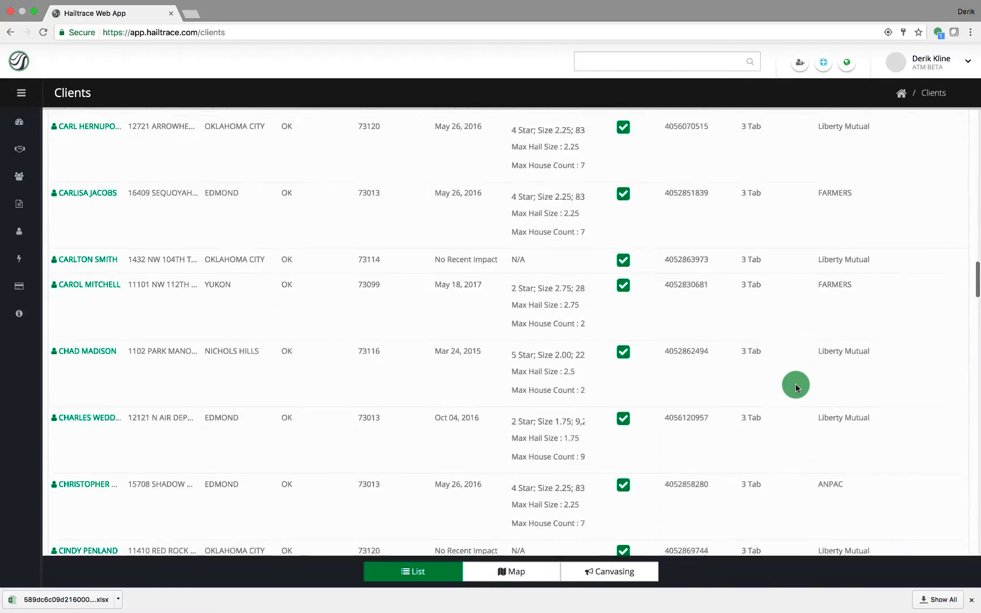
pyautogui.scroll(-8, 795, 388)
pyautogui.scroll(14, 796, 387)
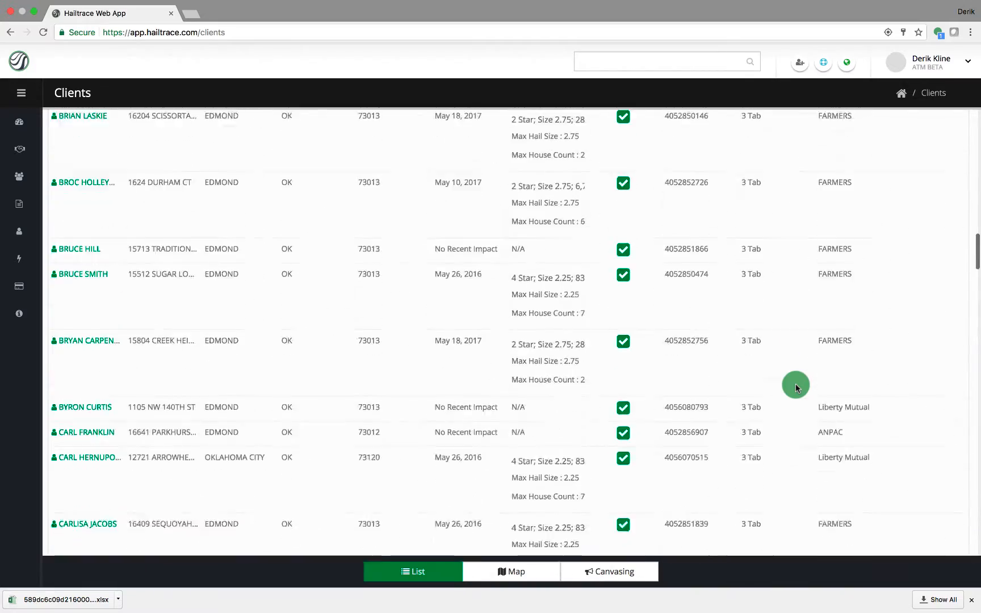
pyautogui.scroll(20, 795, 387)
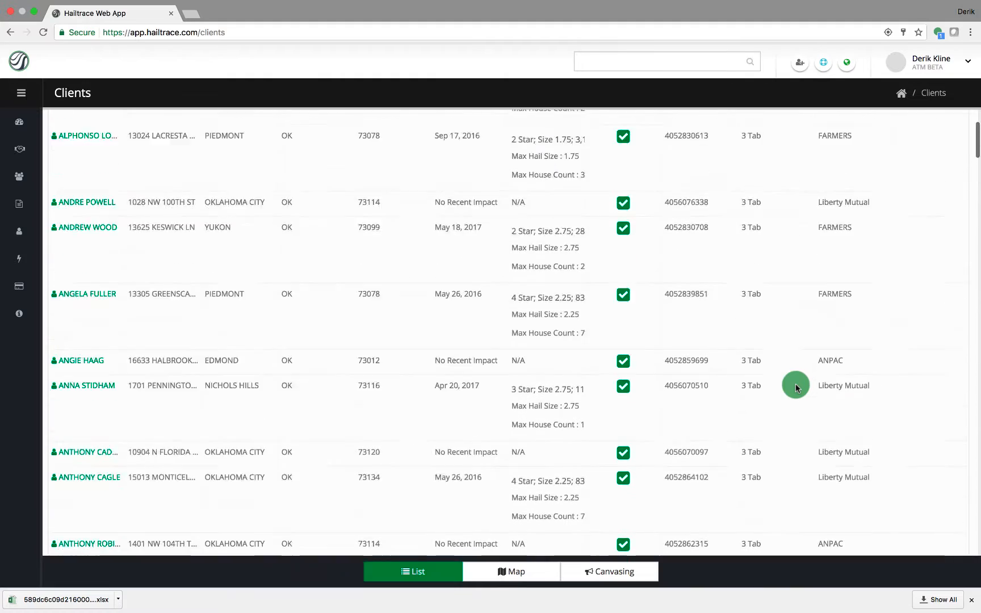
pyautogui.scroll(3, 795, 388)
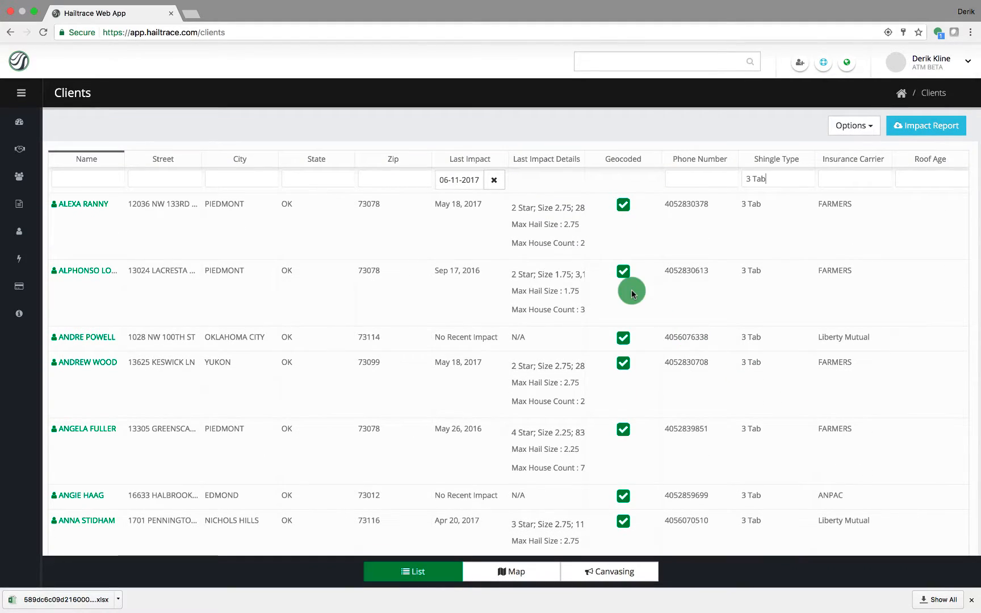
# - Show the clients on the map and open the details of a client on Cedar View inside the yellow hail swath
pyautogui.click(511, 572)
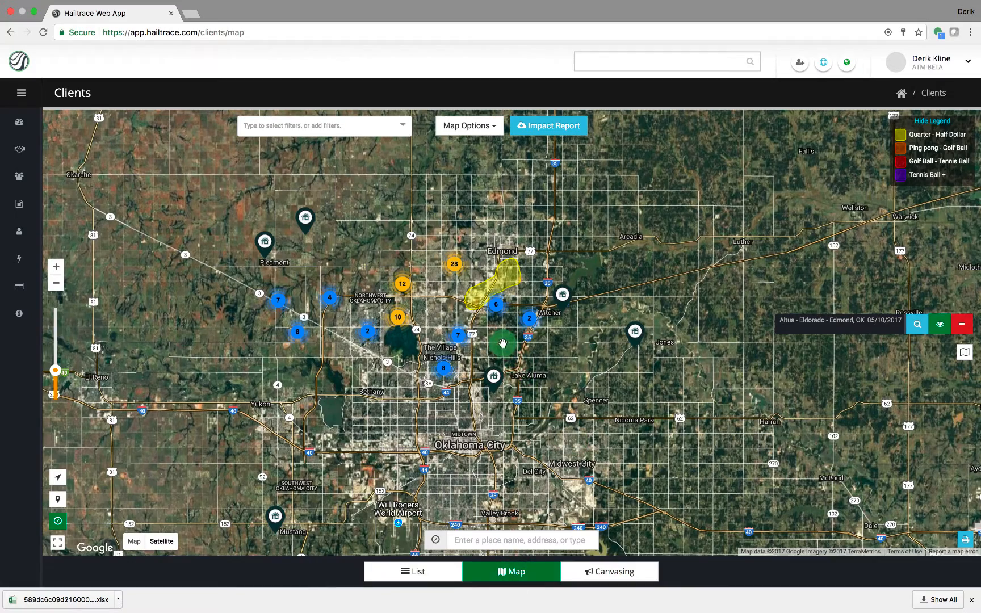
pyautogui.moveTo(503, 343); pyautogui.dragTo(540, 398)
pyautogui.scroll(3, 519, 354)
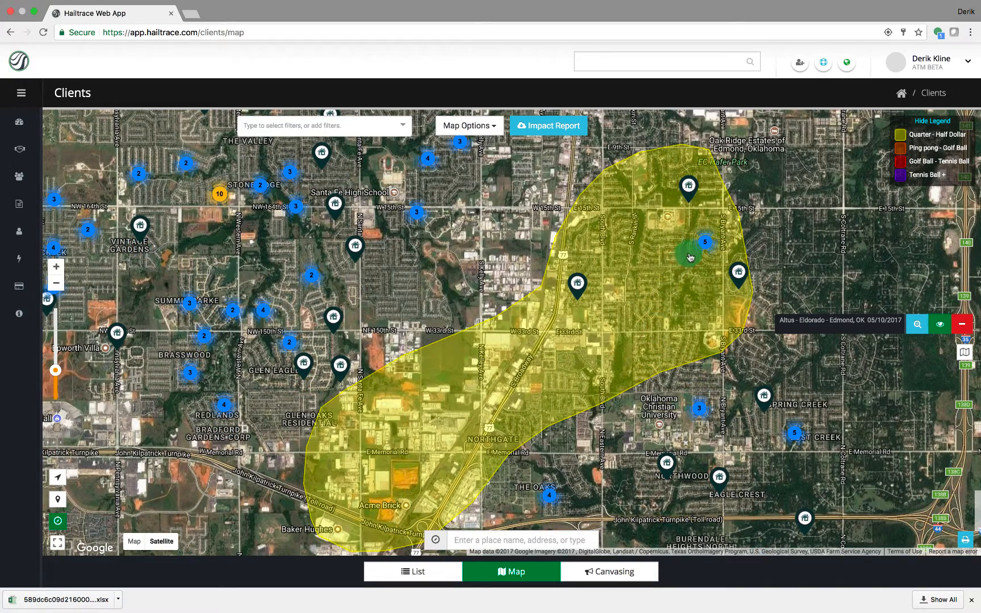
pyautogui.scroll(3, 691, 251)
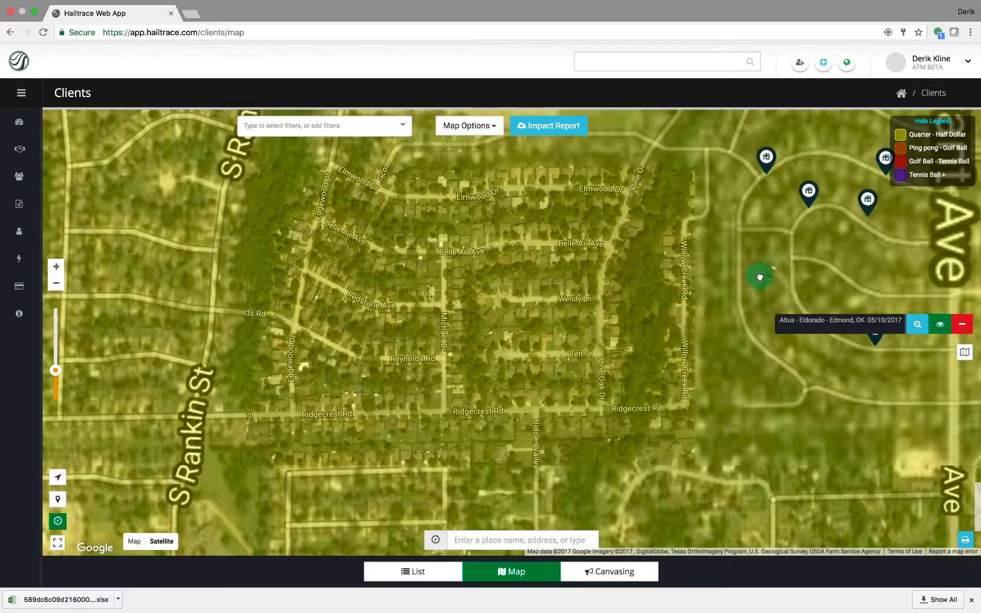
pyautogui.moveTo(757, 276); pyautogui.dragTo(614, 316)
pyautogui.scroll(5, 696, 290)
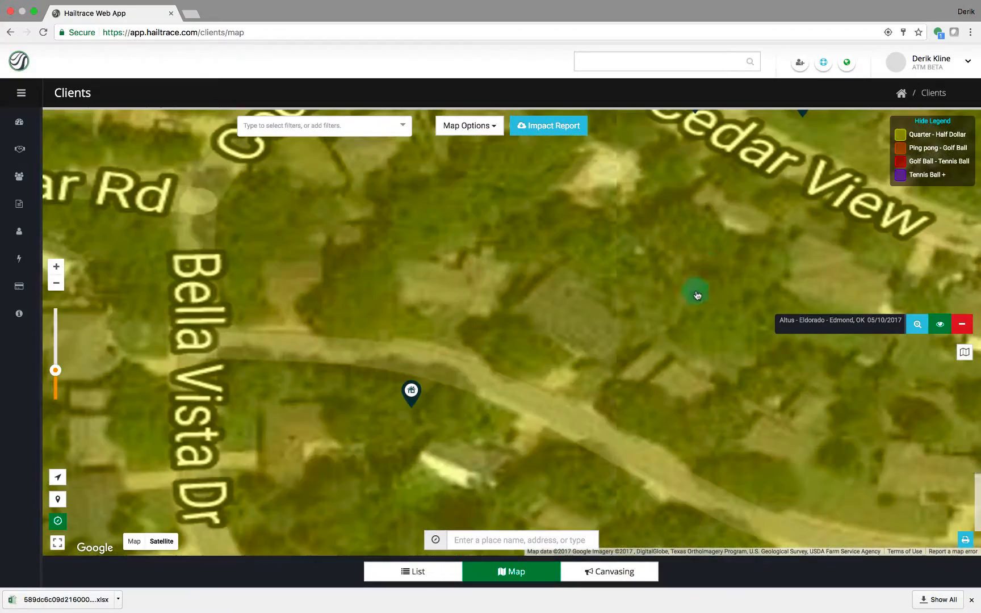
pyautogui.scroll(-4, 734, 237)
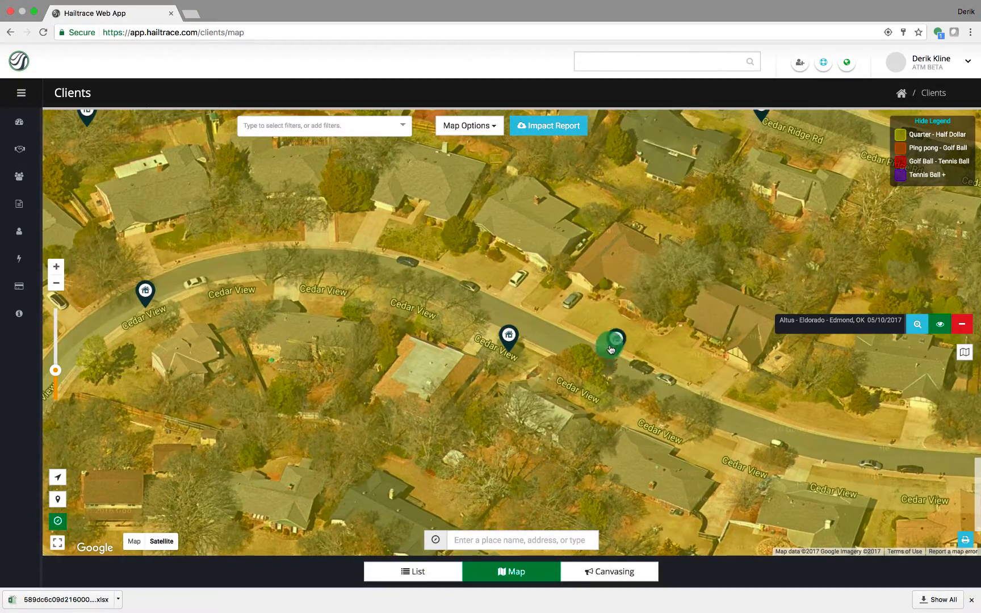
pyautogui.click(619, 336)
pyautogui.click(669, 466)
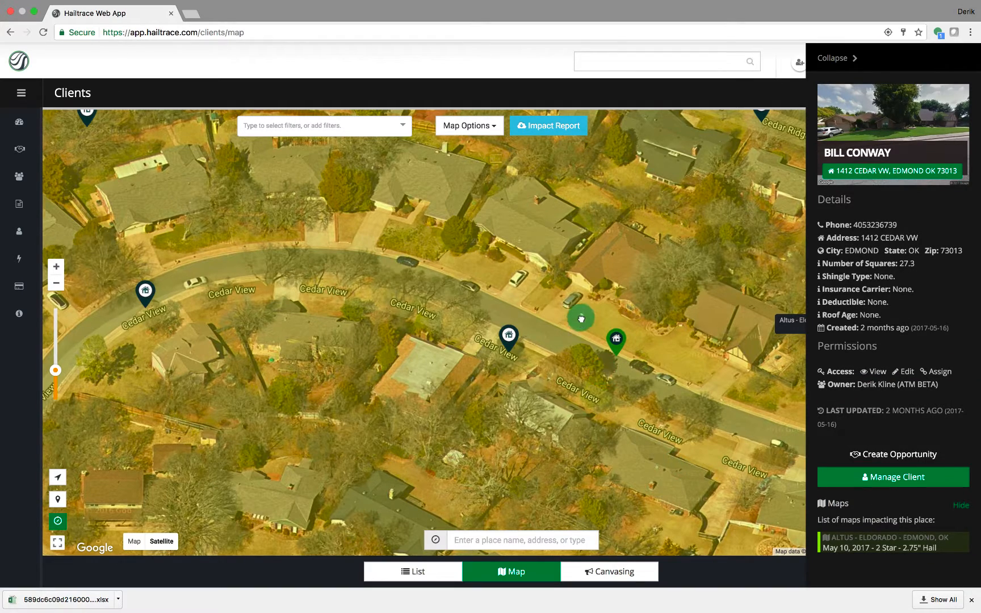
# - Switch to canvassing mode and create an unnamed Away ND marker on a house north of Cedar View
pyautogui.moveTo(581, 318); pyautogui.dragTo(665, 416)
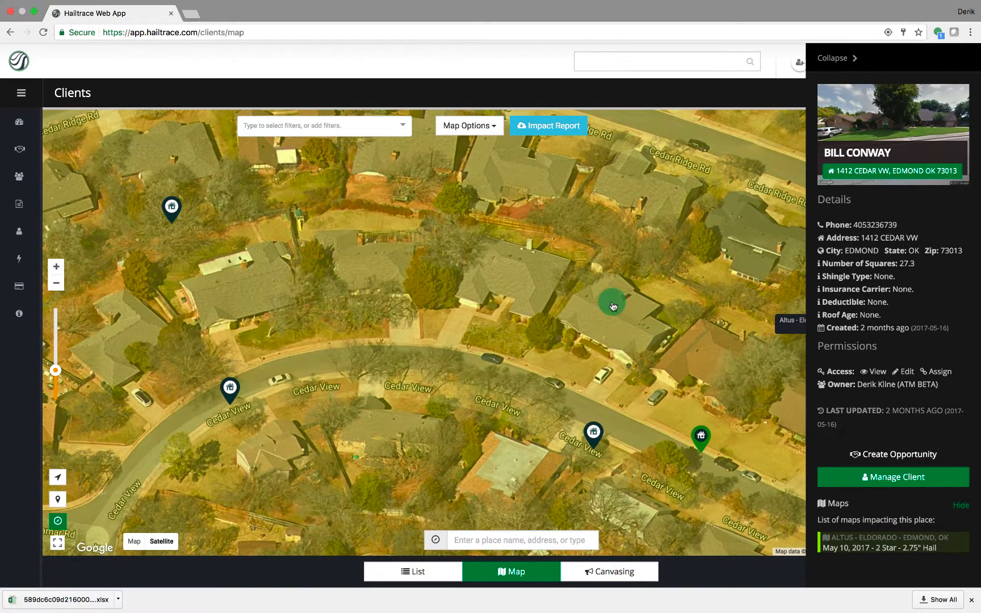
pyautogui.click(601, 576)
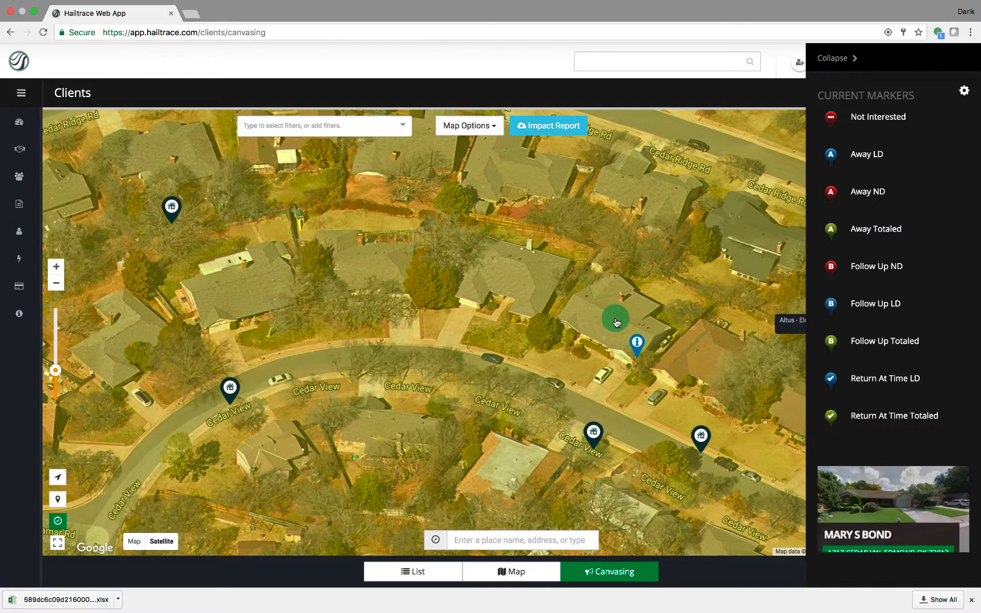
pyautogui.click(671, 334)
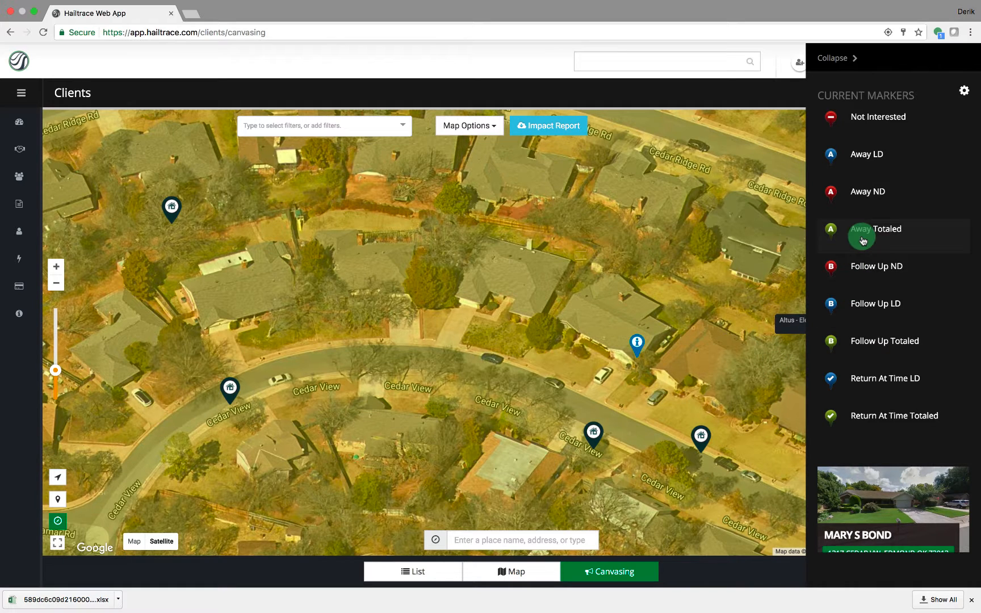
pyautogui.click(863, 213)
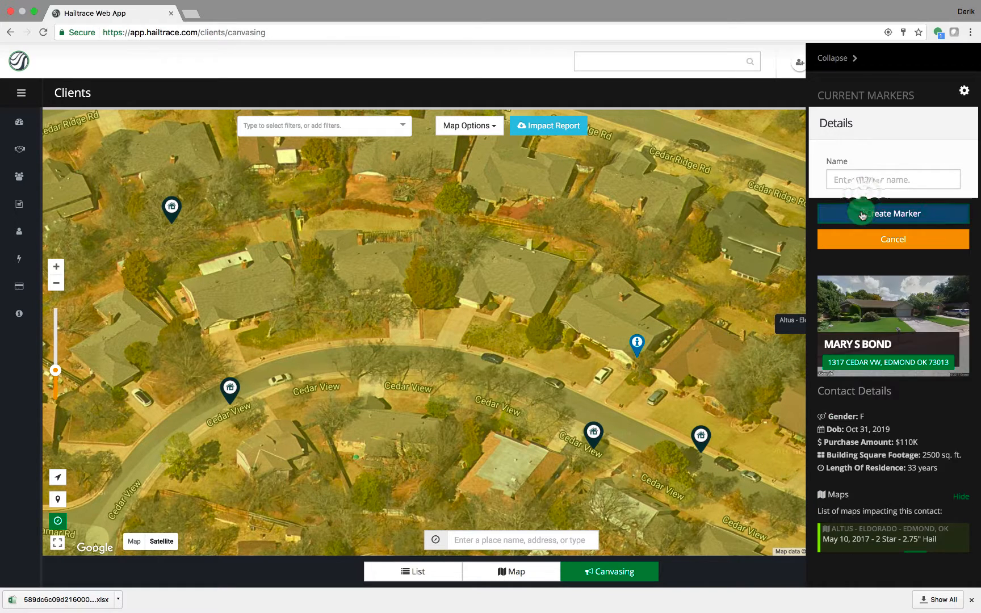
# - Create an unnamed Away ND marker on the neighbouring house to the west of the first marker
pyautogui.click(506, 265)
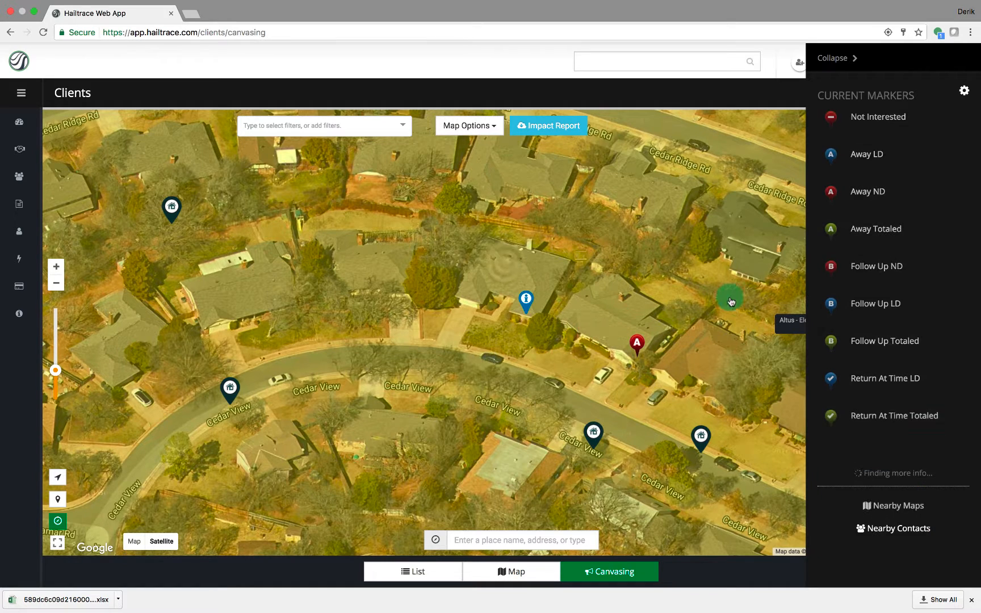
pyautogui.click(854, 194)
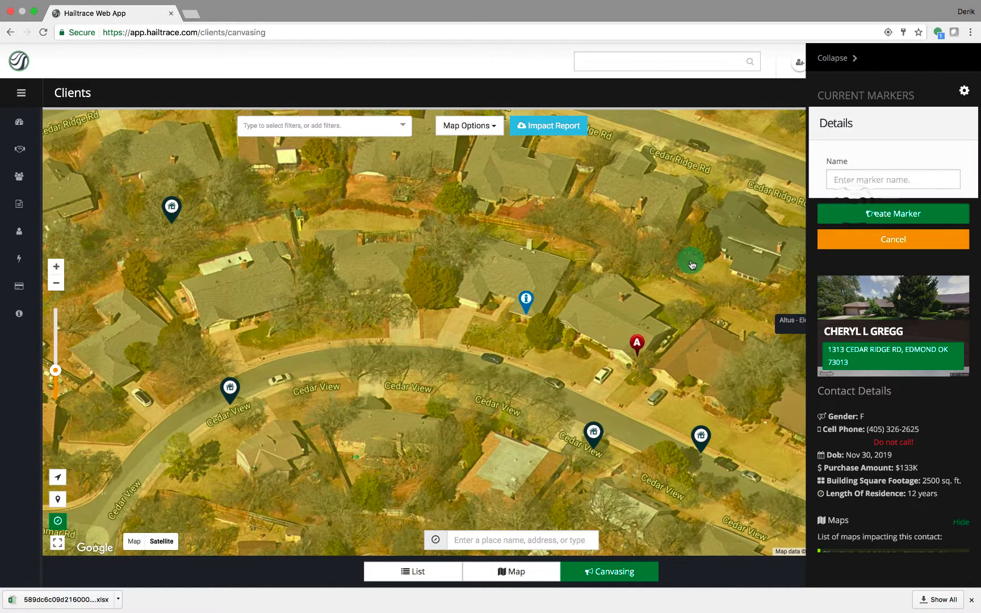
pyautogui.click(863, 214)
# - Create an unnamed Away ND marker on the third house westward along the north side of Cedar View
pyautogui.click(375, 275)
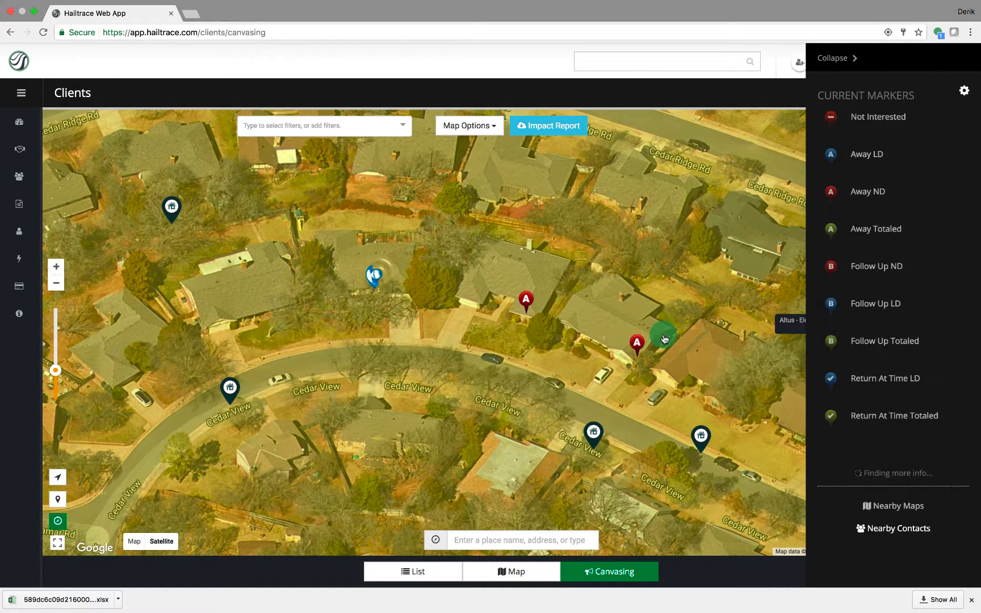
pyautogui.click(865, 195)
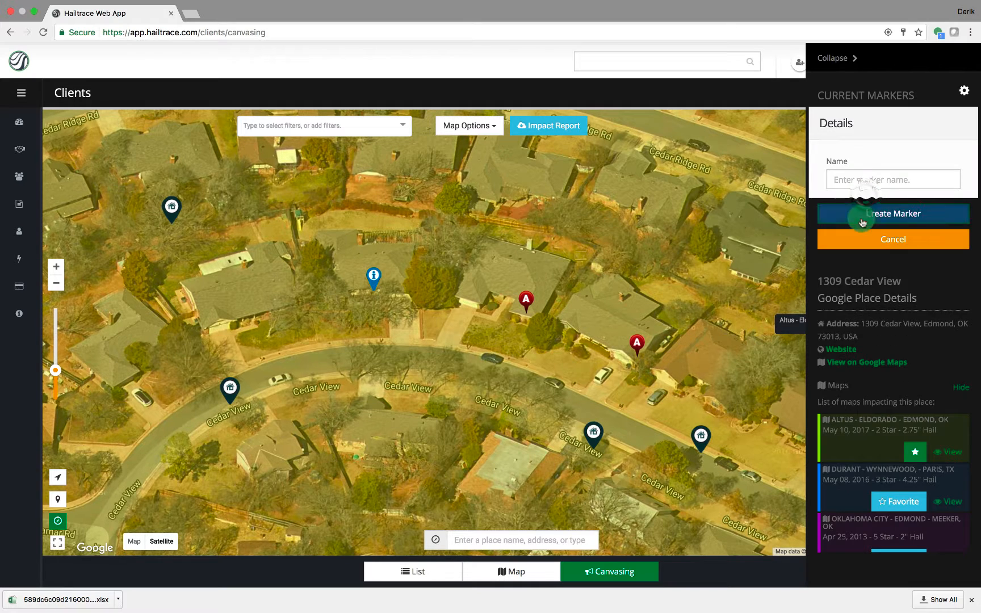
pyautogui.click(862, 222)
# - Create an unnamed Away Totaled marker on the fourth house westward along the north side of Cedar View
pyautogui.click(245, 302)
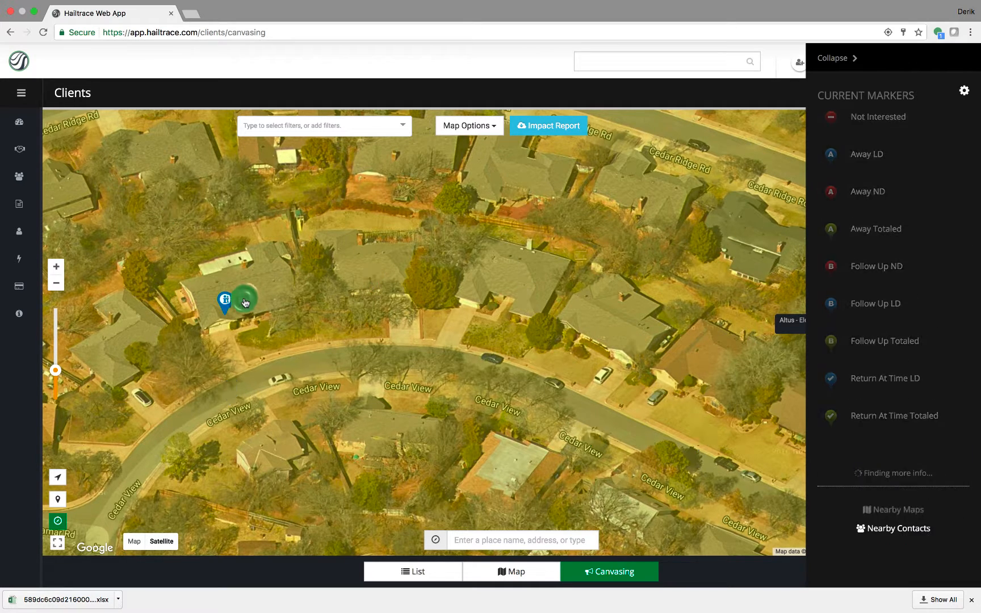
pyautogui.click(841, 227)
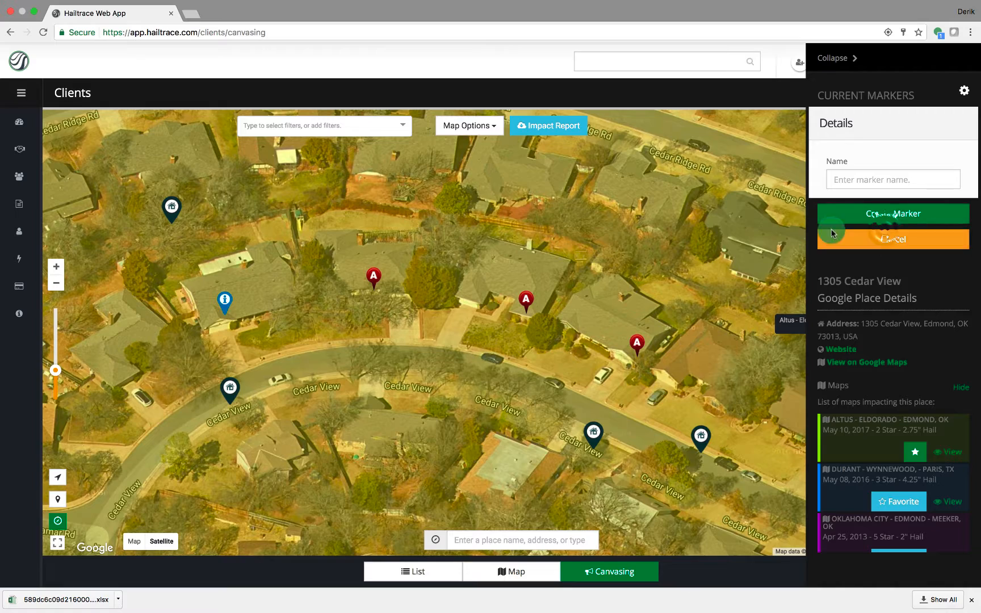
pyautogui.click(871, 214)
# - Create an unnamed Not Interested marker on the Cedar View house directly west of the Away Totaled marker
pyautogui.moveTo(413, 313); pyautogui.dragTo(587, 235)
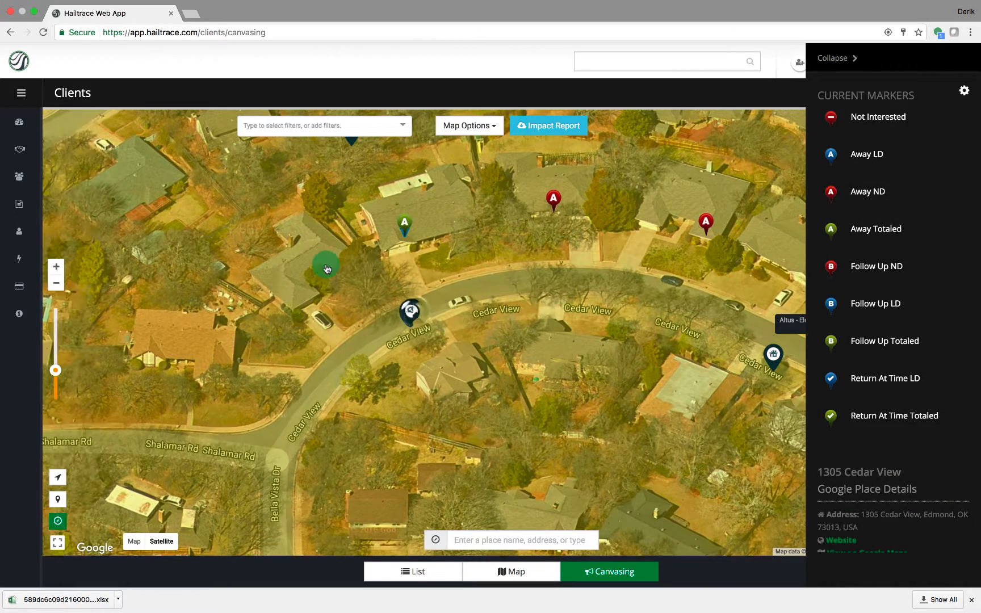
pyautogui.click(285, 265)
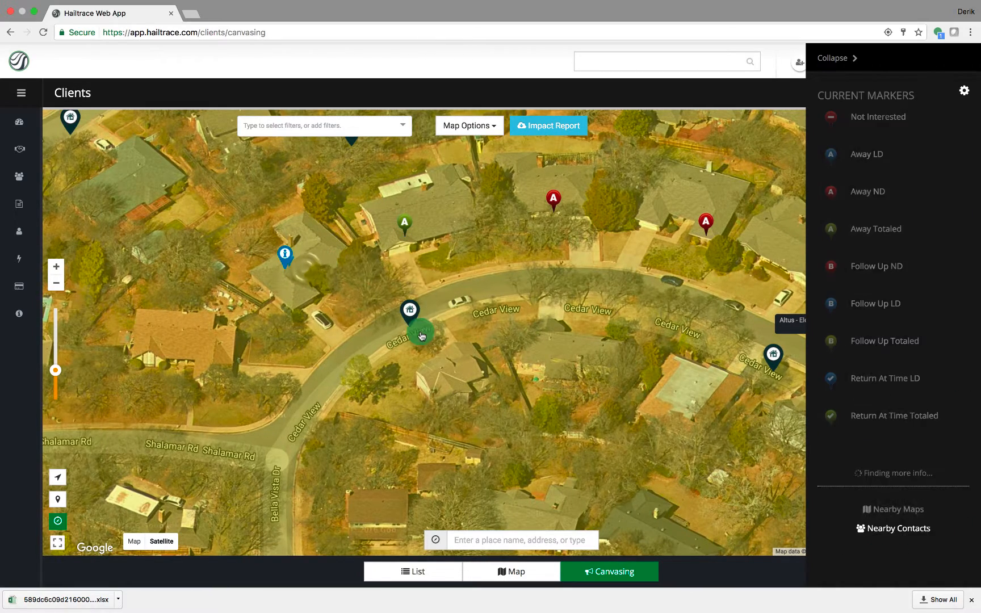
pyautogui.click(853, 121)
pyautogui.click(859, 214)
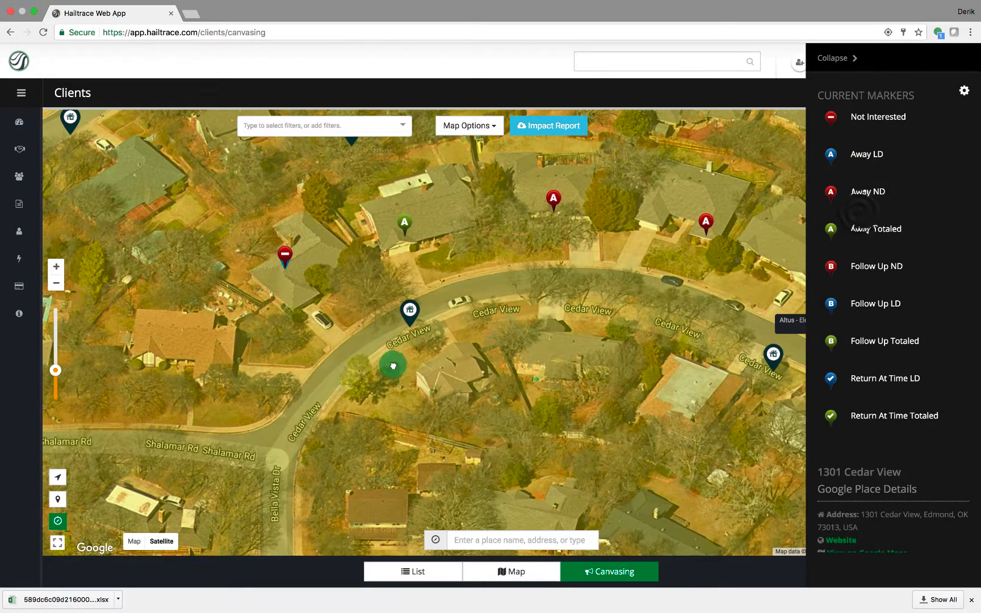
# - Create an unnamed Away LD marker on the house north of Shalamar Rd, just west of the Cedar View bend
pyautogui.moveTo(393, 366); pyautogui.dragTo(464, 313)
pyautogui.click(259, 298)
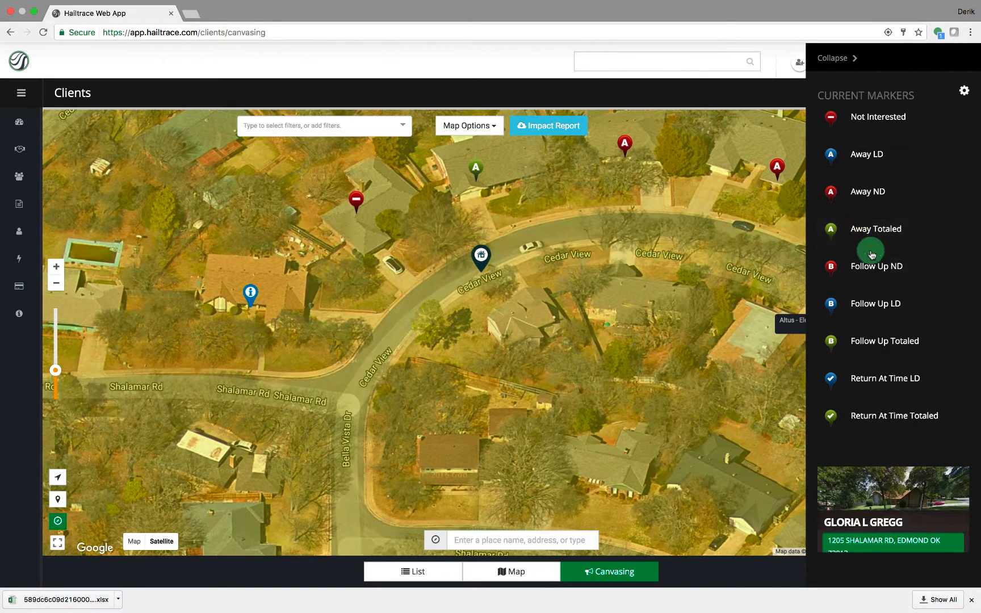
pyautogui.click(871, 179)
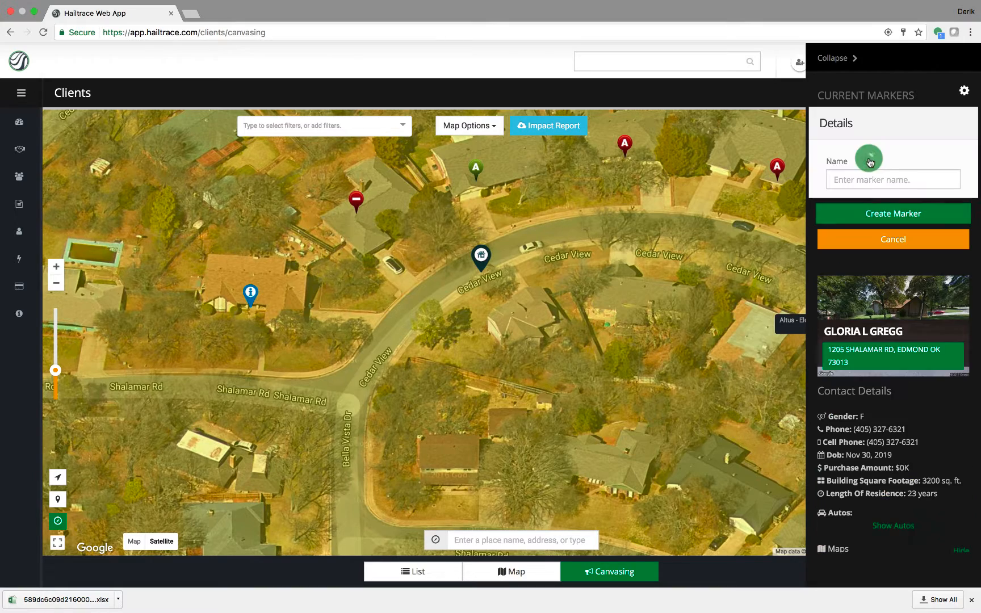
pyautogui.click(885, 215)
# - Create an unnamed Not Interested marker on the corner house at Shalamar Rd and Cedar Ridge Rd
pyautogui.moveTo(491, 335); pyautogui.dragTo(682, 331)
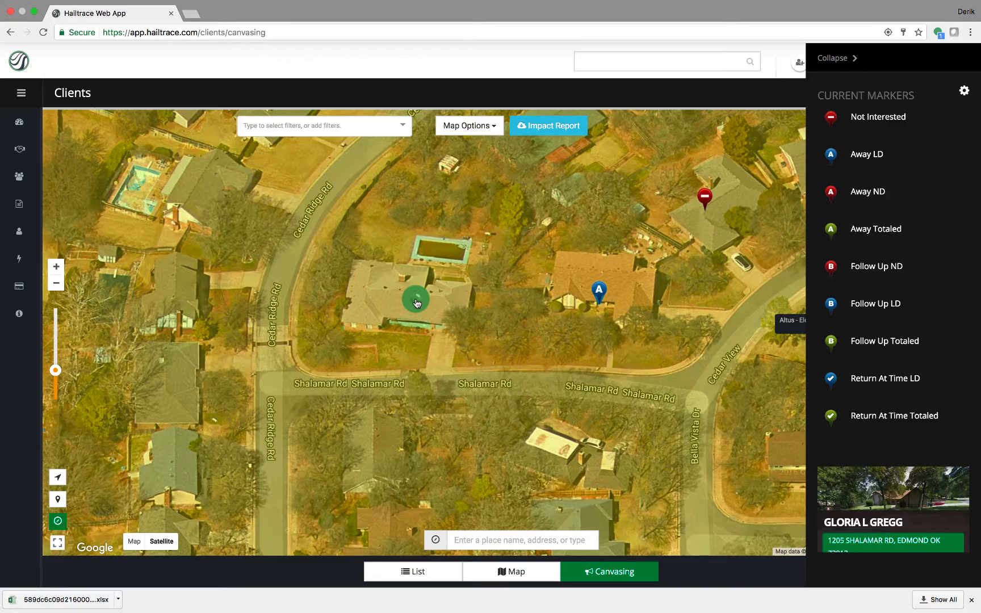
pyautogui.click(416, 298)
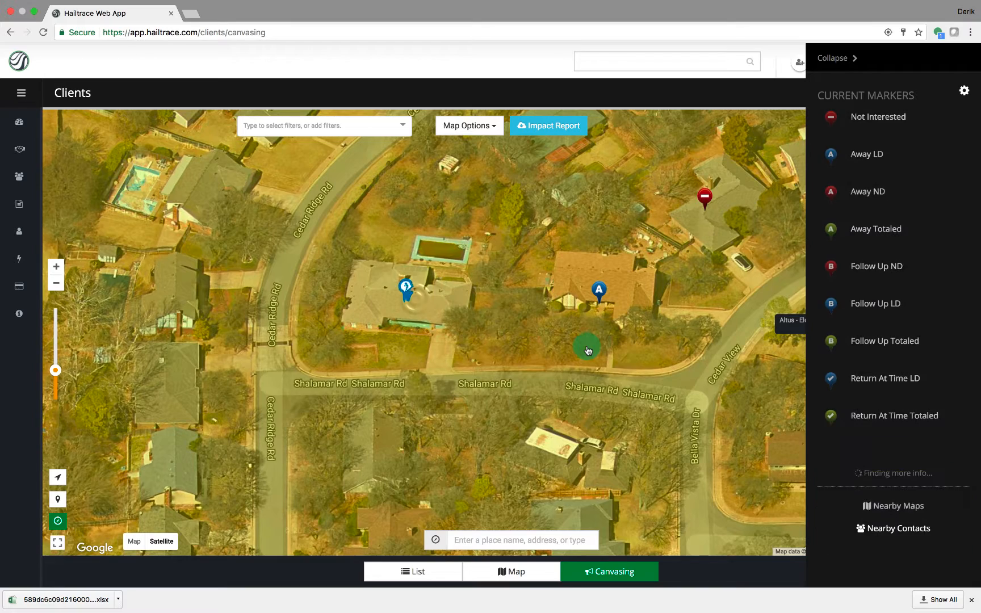
pyautogui.click(879, 116)
pyautogui.click(823, 215)
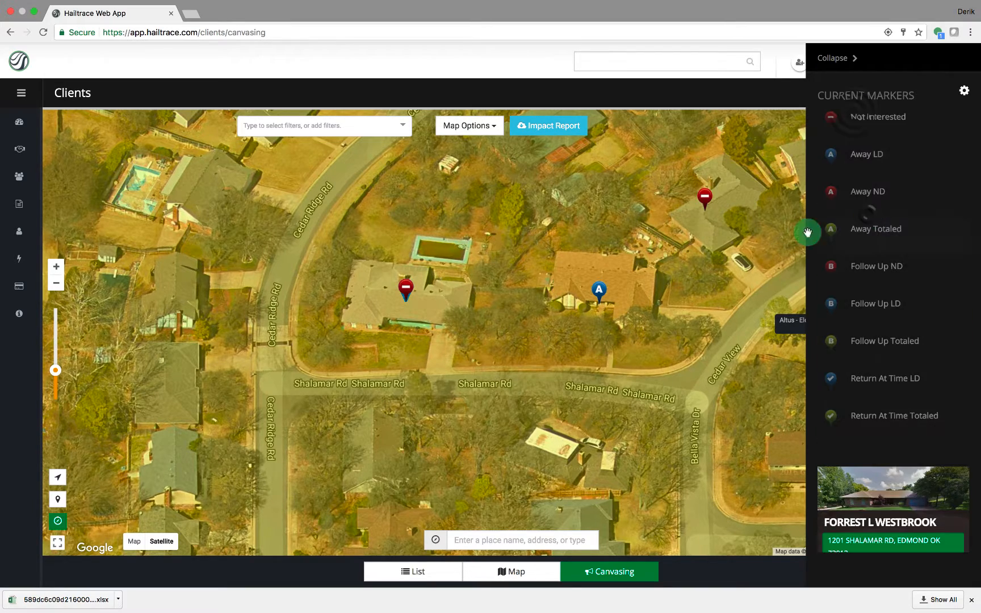
# - Look up the house on Cedar Ridge Rd opposite Scott Dr and open the details of its existing client
pyautogui.moveTo(402, 310); pyautogui.dragTo(476, 366)
pyautogui.moveTo(521, 278); pyautogui.dragTo(424, 422)
pyautogui.click(516, 334)
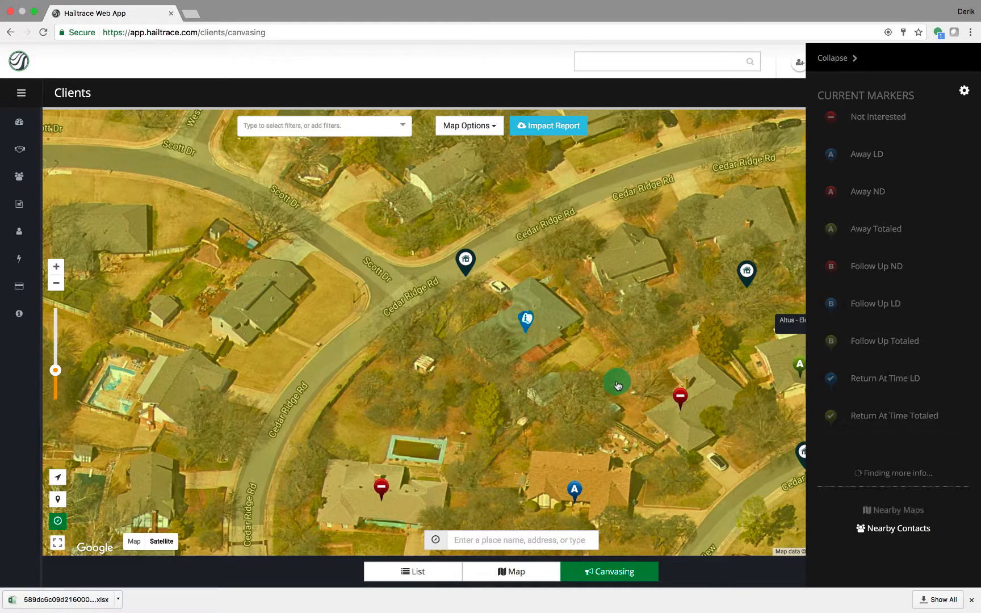
pyautogui.click(465, 260)
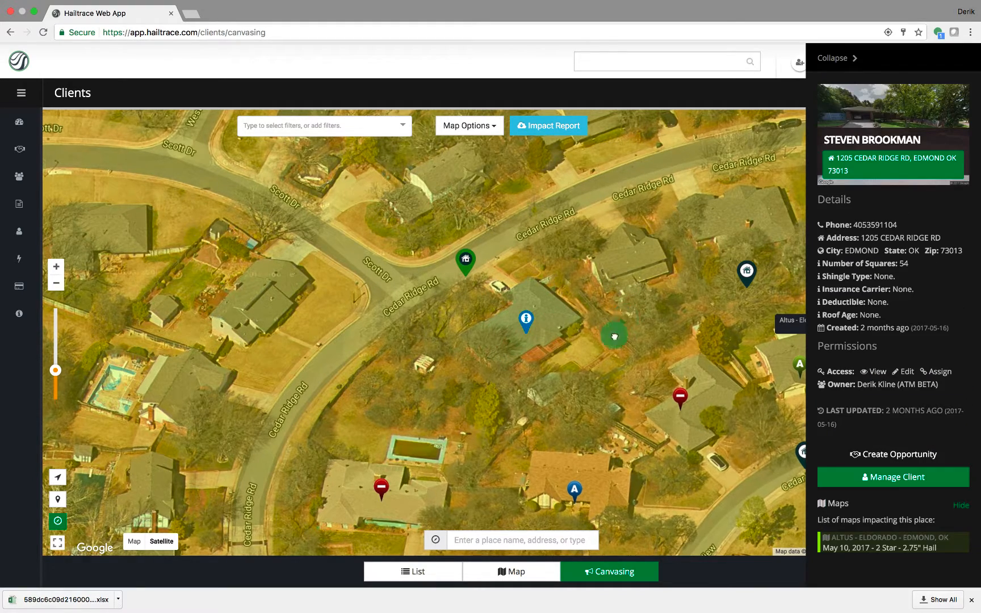
# - Review the contact for the neighbouring house to the northeast on Cedar Ridge Rd and save it as a new client with the prefilled details
pyautogui.moveTo(615, 337); pyautogui.dragTo(563, 414)
pyautogui.moveTo(577, 357)
pyautogui.mouseDown()
pyautogui.moveTo(624, 410)
pyautogui.moveTo(795, 455)
pyautogui.moveTo(914, 353)
pyautogui.mouseUp()
pyautogui.scroll(-1, 913, 353)
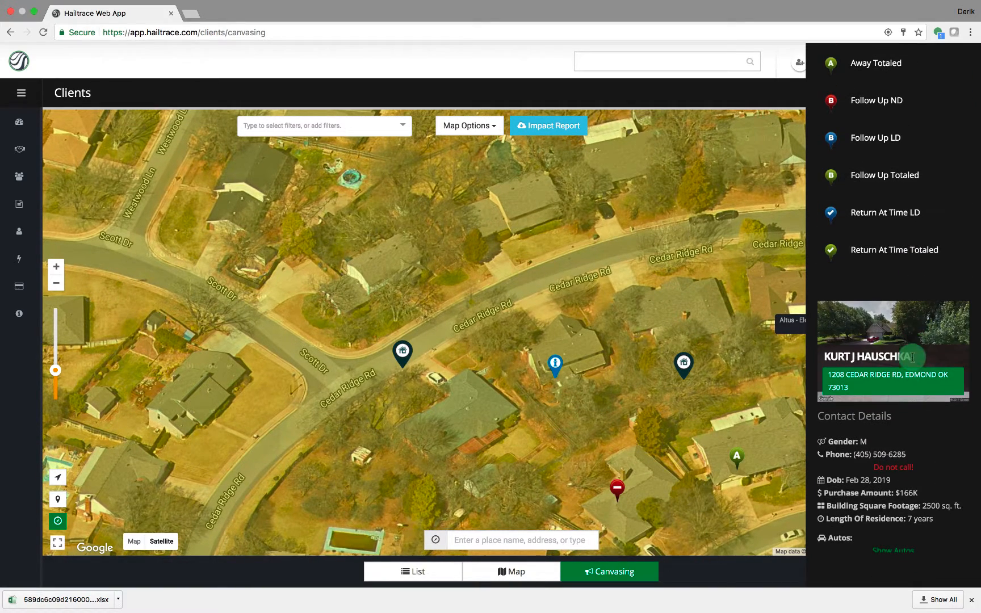
pyautogui.scroll(-3, 918, 507)
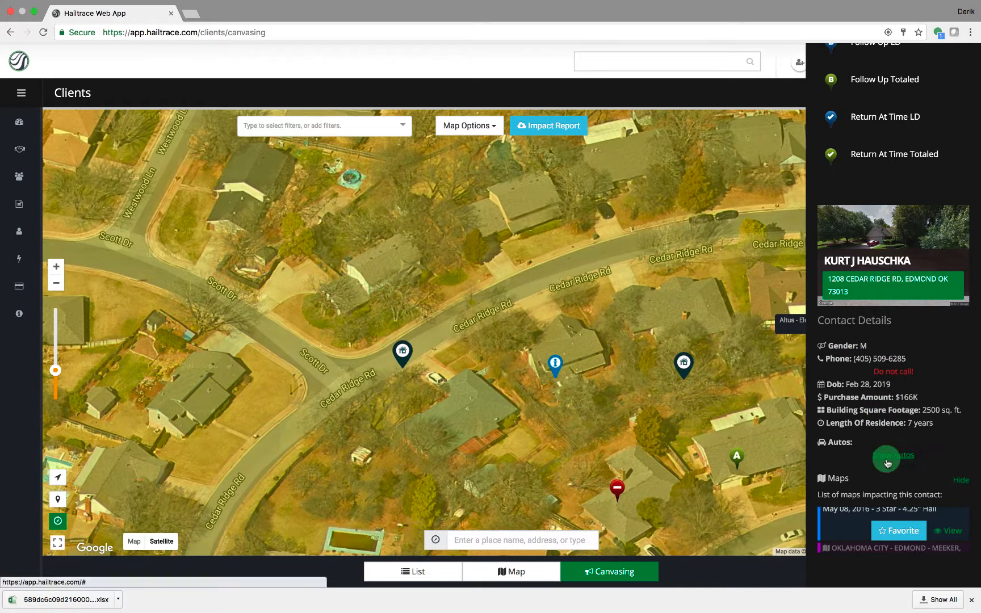
pyautogui.scroll(-5, 881, 398)
pyautogui.scroll(-3, 840, 290)
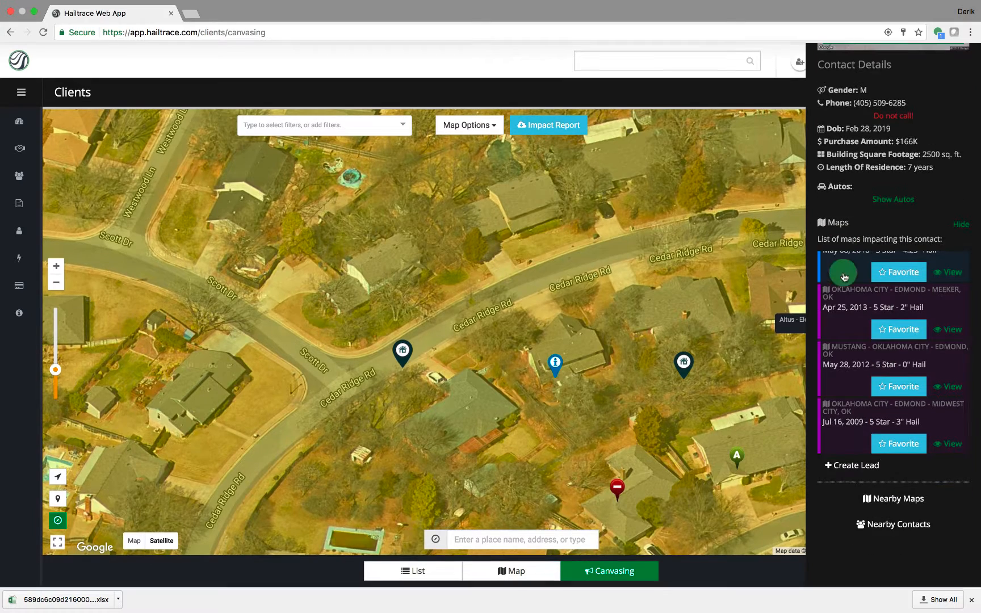
pyautogui.click(864, 472)
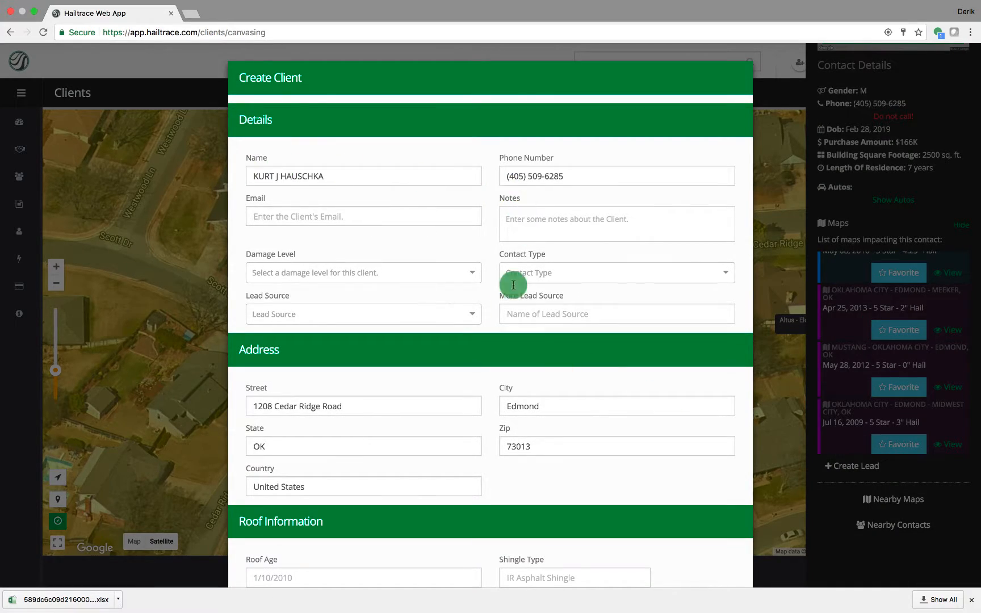
pyautogui.scroll(-5, 513, 285)
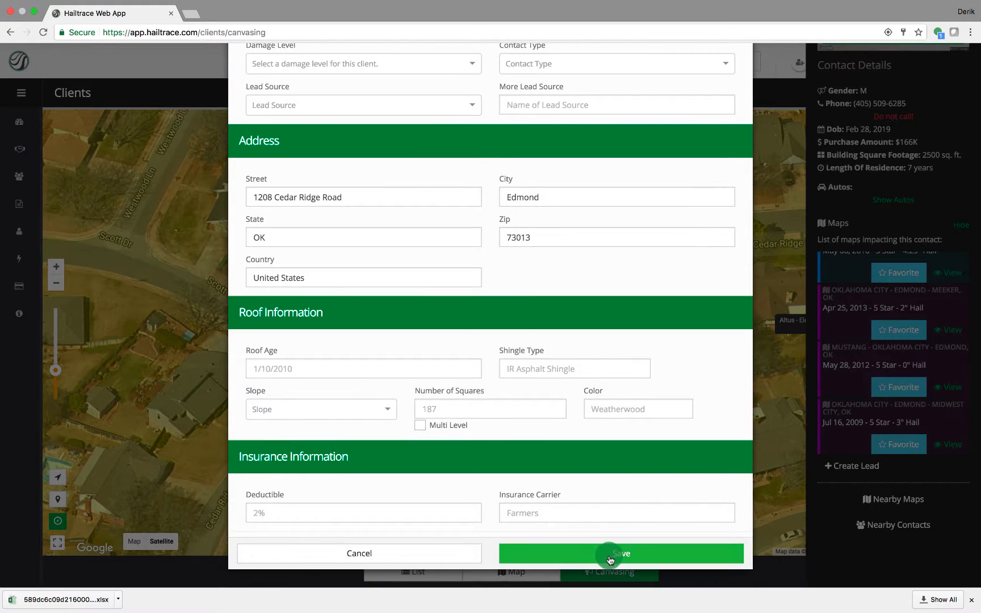
pyautogui.click(609, 558)
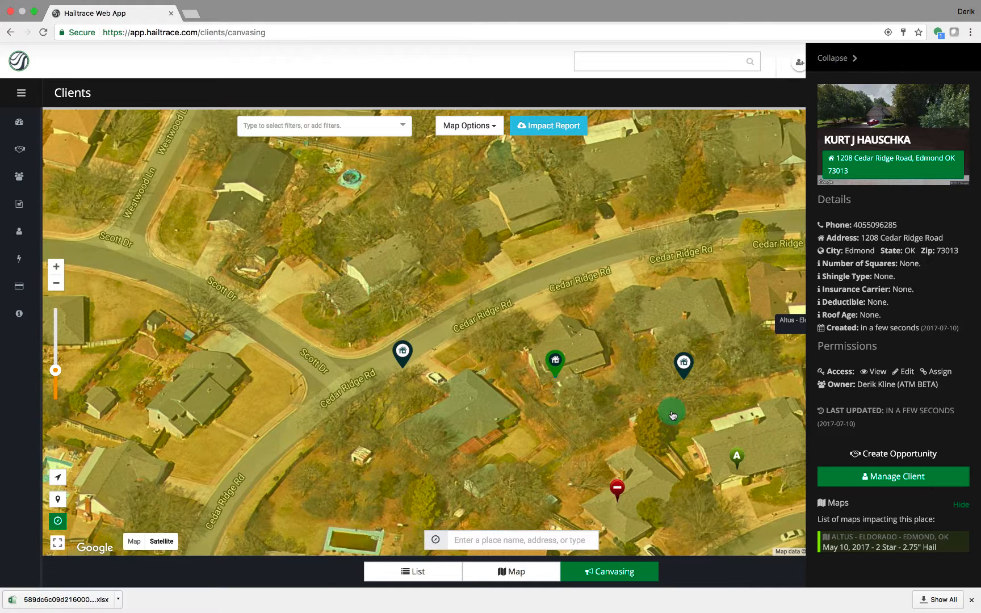
# - Open the new client's management page and review the contact, address, roof and insurance details
pyautogui.scroll(-3, 869, 376)
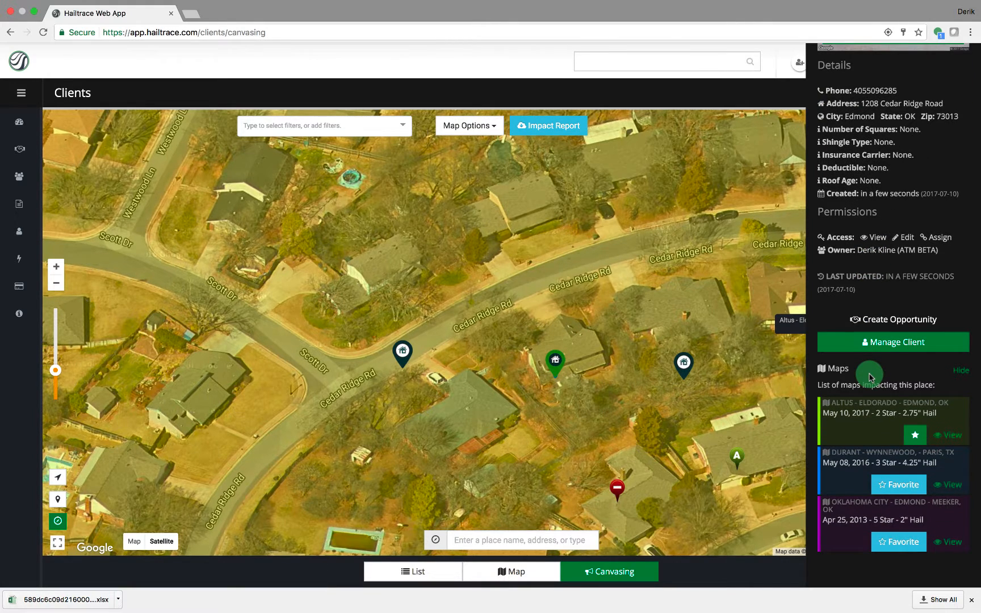
pyautogui.scroll(-5, 870, 376)
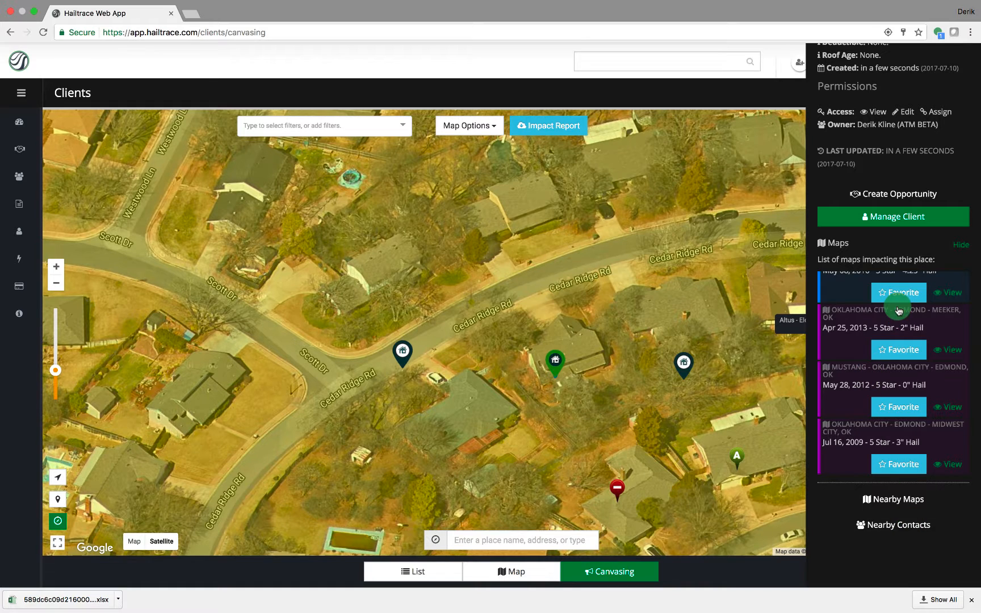
pyautogui.click(883, 215)
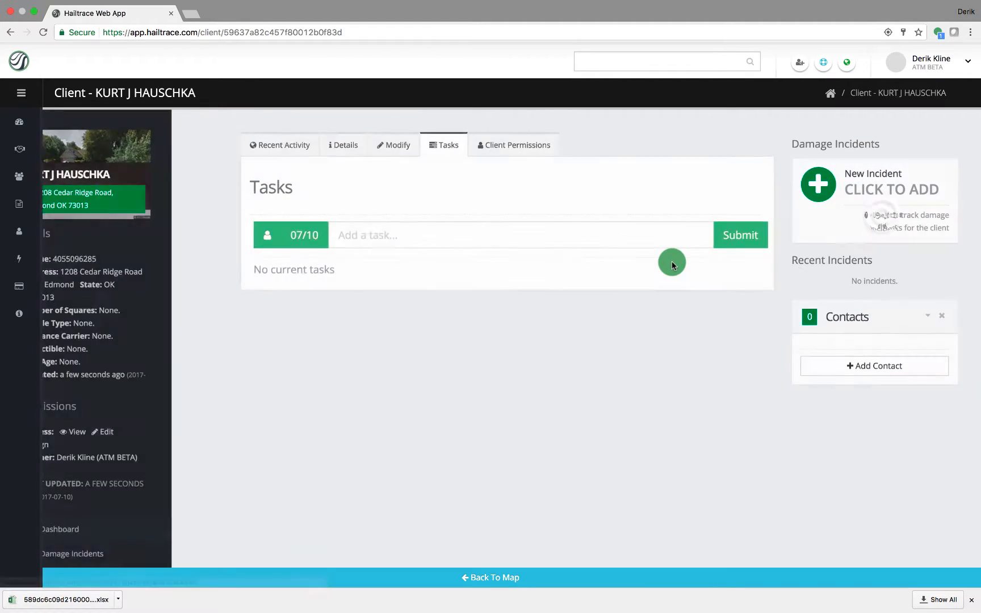
pyautogui.click(344, 146)
pyautogui.scroll(-4, 435, 416)
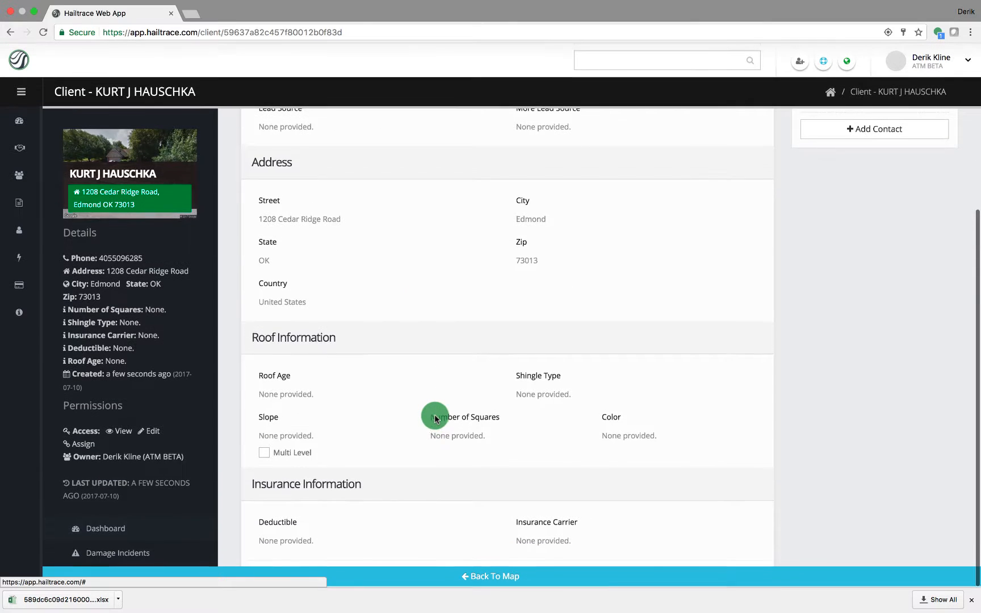
pyautogui.scroll(4, 435, 419)
pyautogui.scroll(-1, 435, 419)
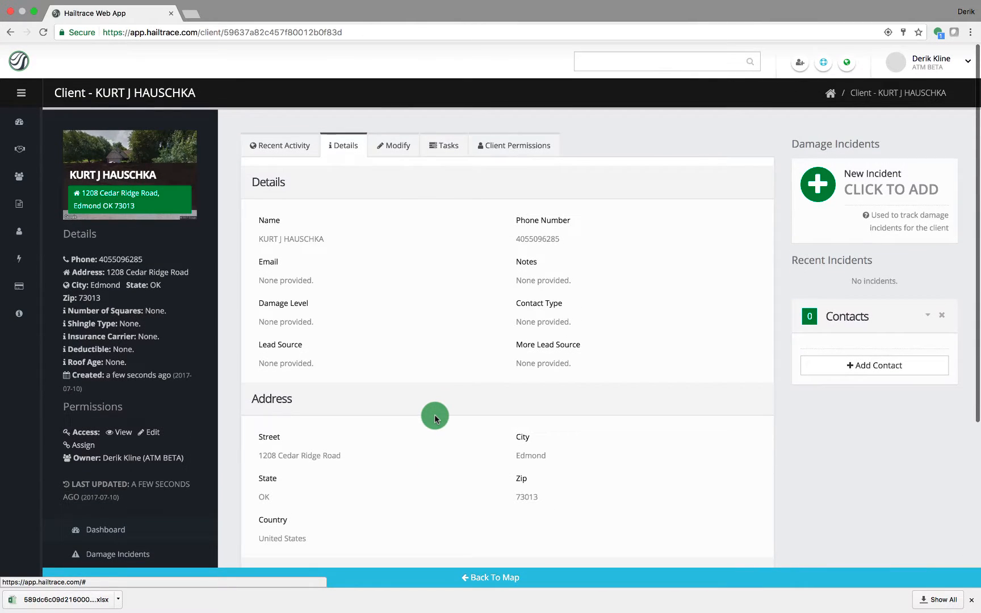
# - Set the client's roof slope to 8/12 and save the modified client record
pyautogui.click(396, 139)
pyautogui.scroll(-4, 423, 324)
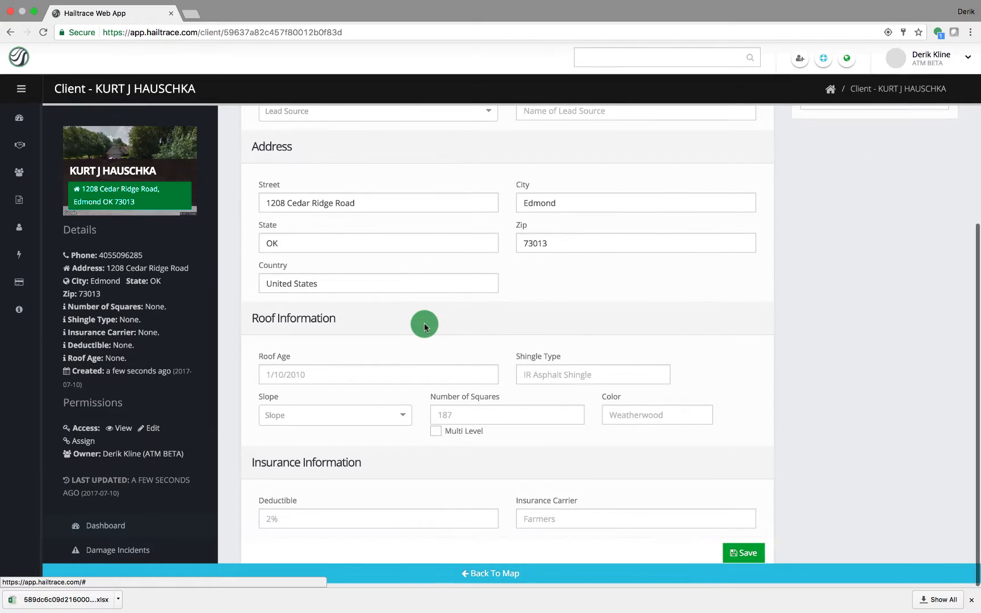
pyautogui.click(385, 426)
pyautogui.click(334, 484)
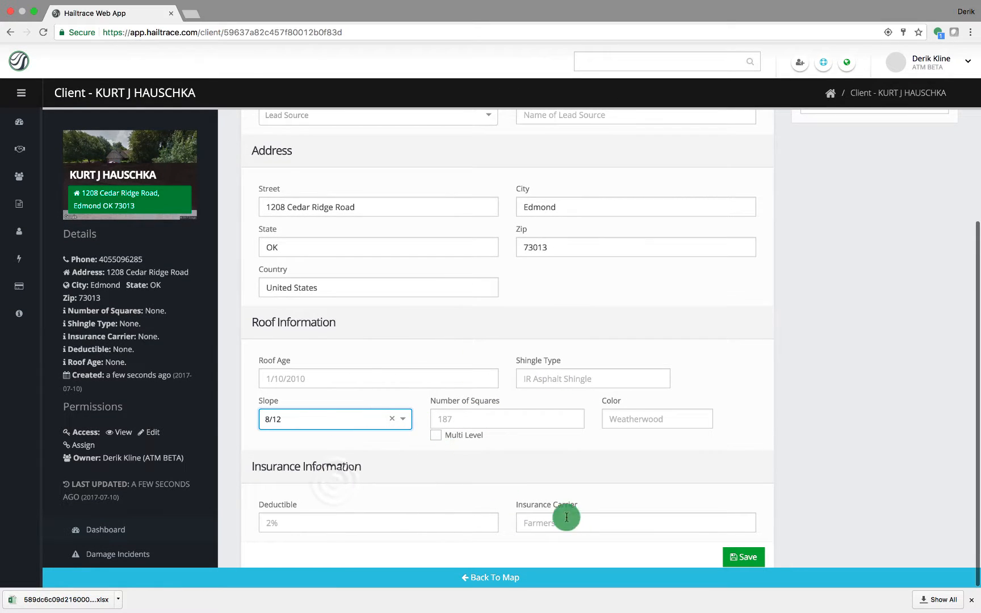
pyautogui.click(734, 558)
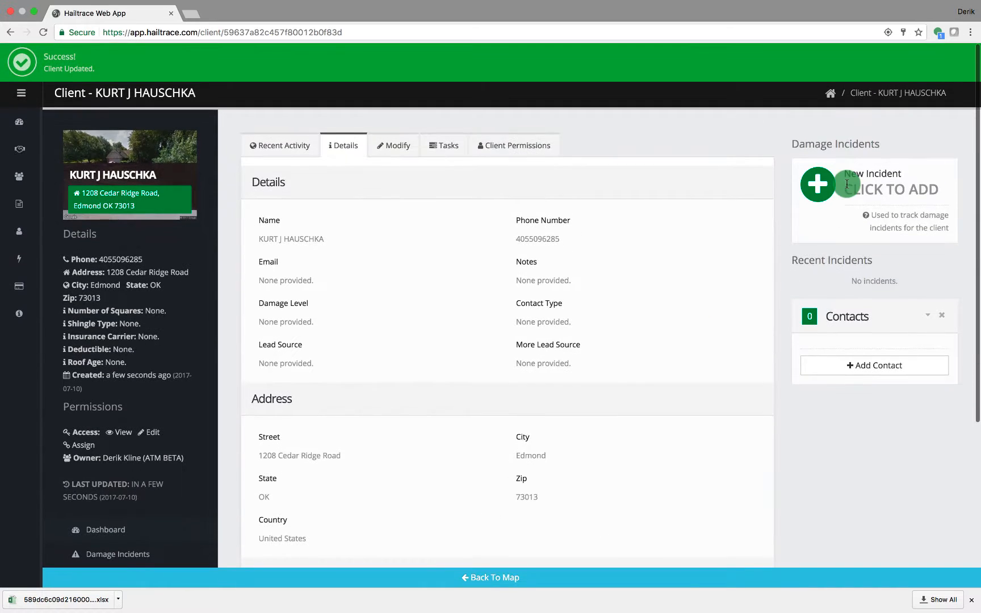
# - Create a damage incident for the client with Light damage and the 05-10-2017 Altus - Eldorado - Edmond, OK storm
pyautogui.click(824, 189)
pyautogui.click(468, 194)
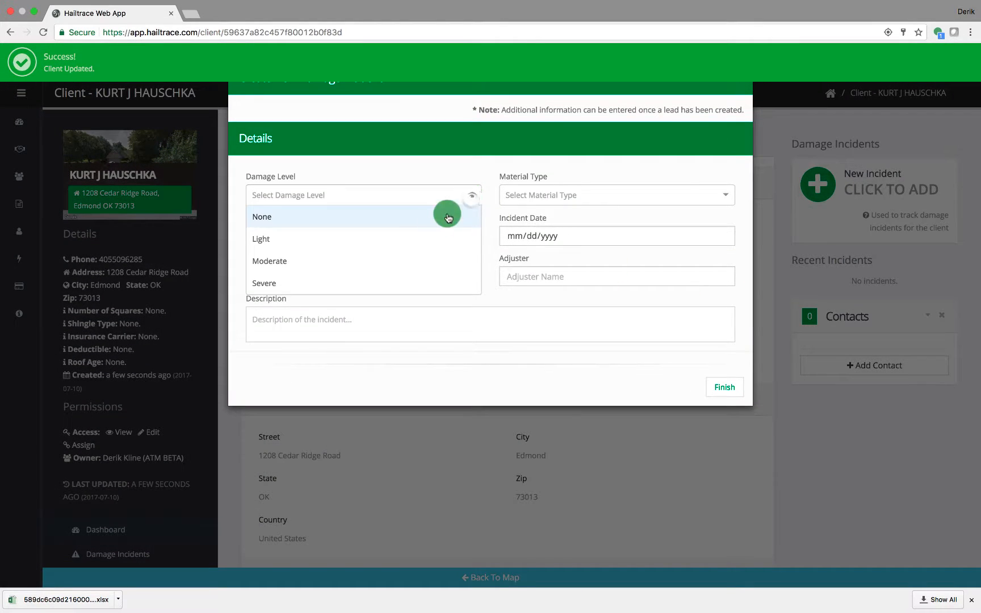
pyautogui.click(418, 248)
pyautogui.click(443, 246)
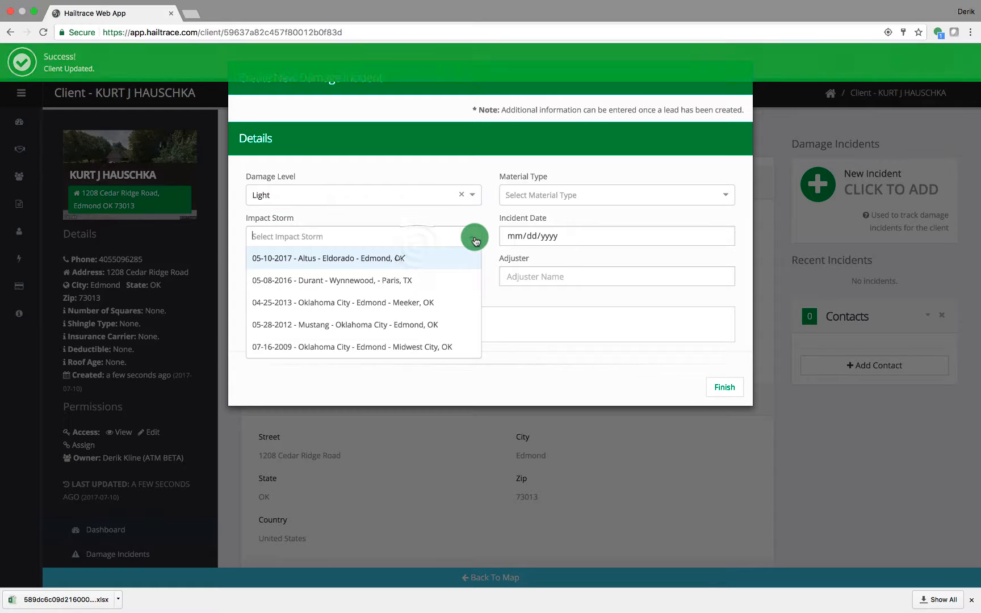
pyautogui.click(402, 258)
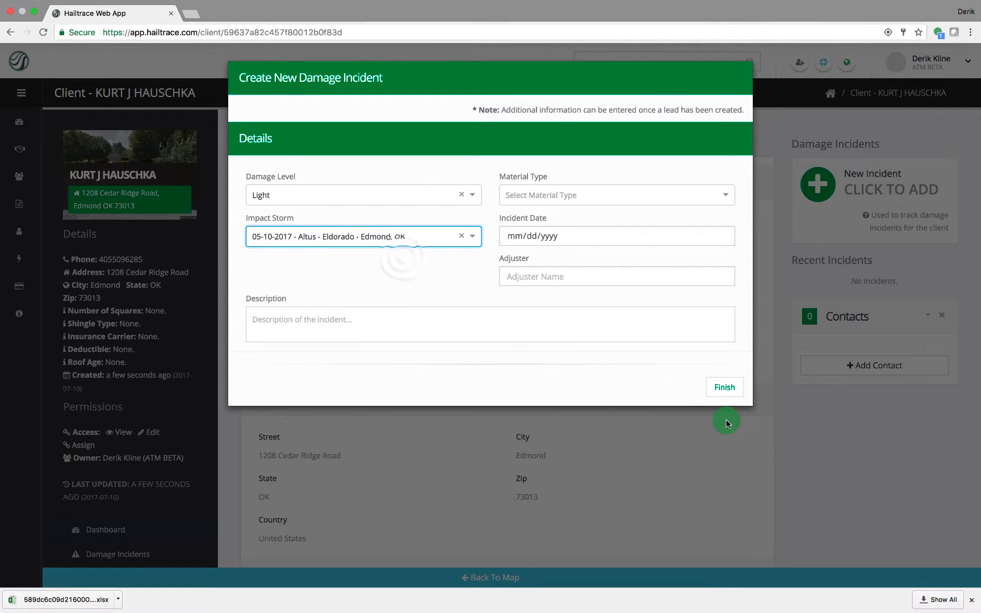
pyautogui.click(729, 388)
# - Start a new lead in the client's opportunities with lead source Canvassing, category Residential and work type Insurance
pyautogui.scroll(-3, 809, 387)
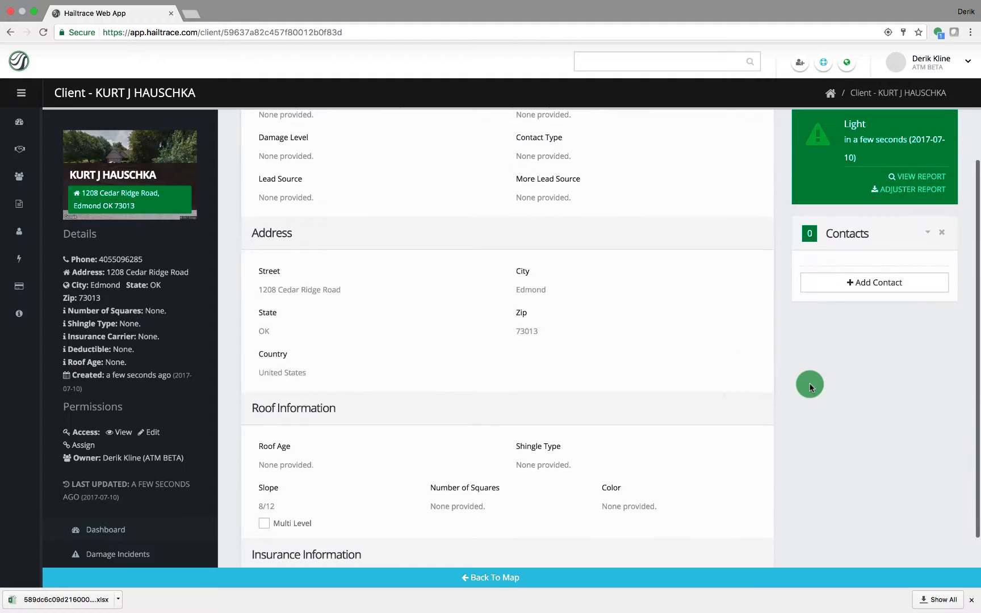
pyautogui.scroll(-3, 168, 497)
pyautogui.click(120, 426)
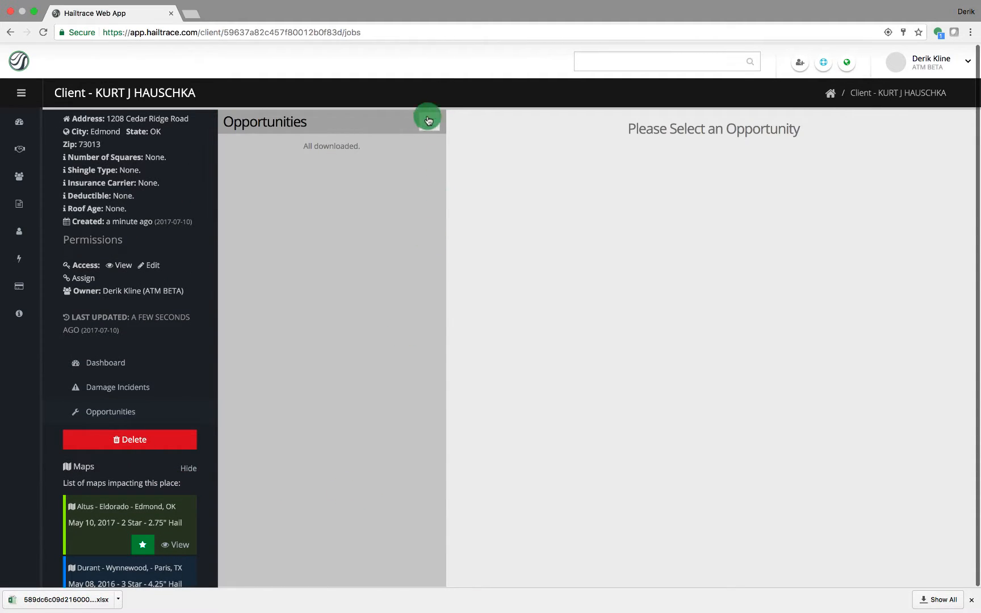
pyautogui.click(429, 123)
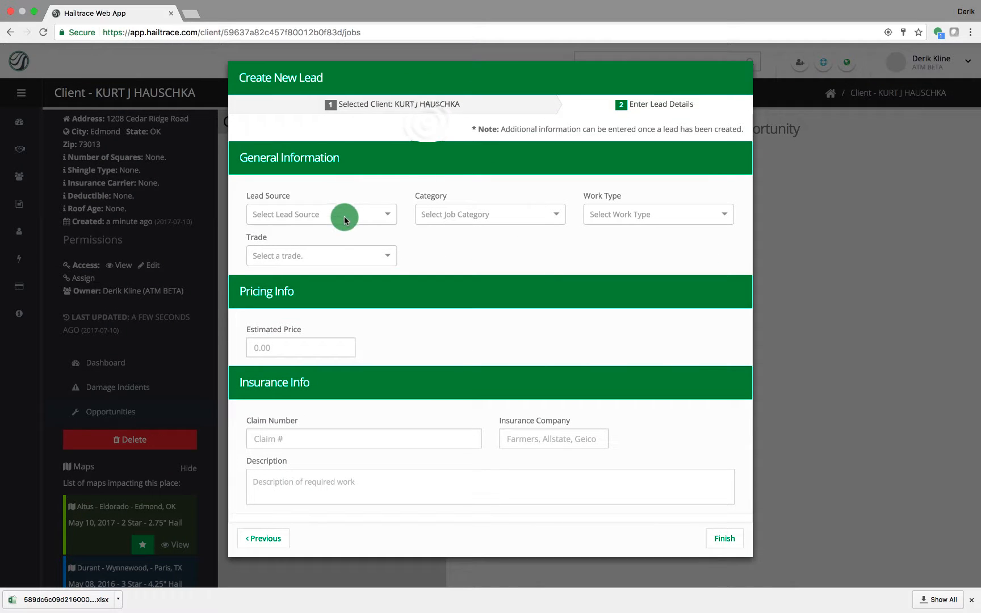
pyautogui.click(344, 215)
pyautogui.click(332, 257)
pyautogui.click(467, 214)
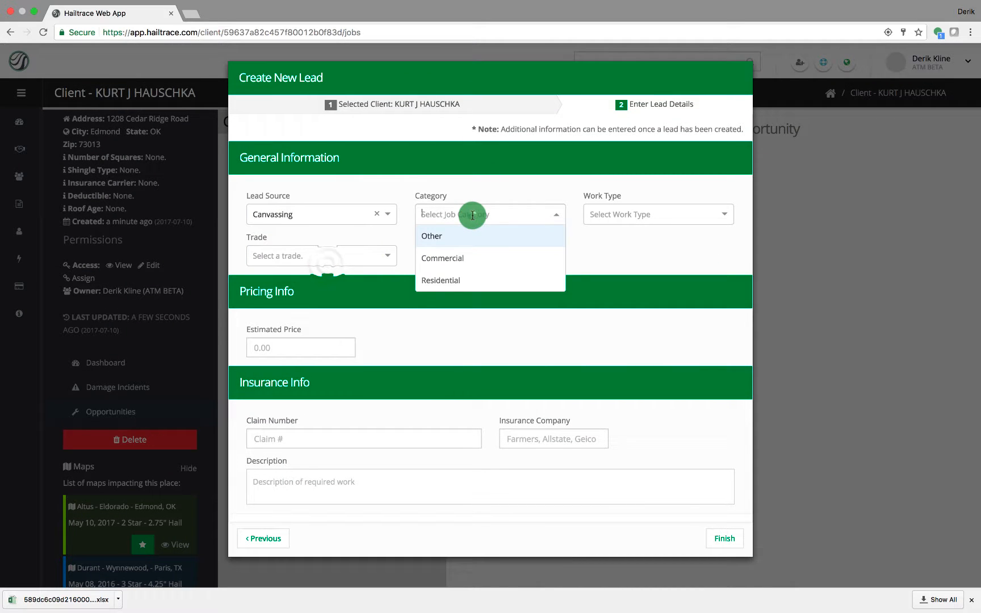
pyautogui.click(462, 278)
pyautogui.click(606, 215)
pyautogui.click(608, 321)
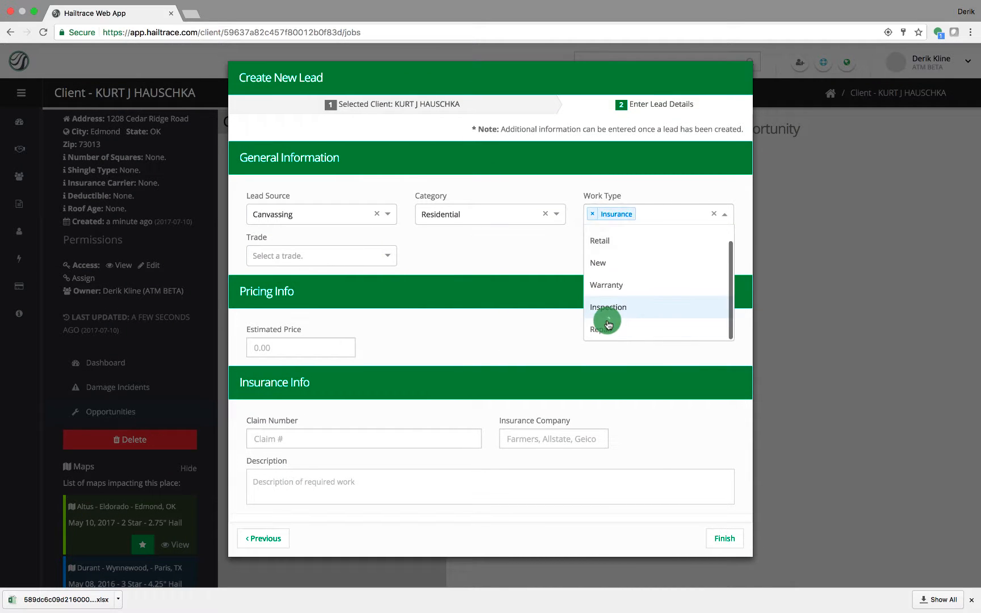
# - Set the new lead's trade to Roofing and finish creating the lead
pyautogui.click(373, 256)
pyautogui.scroll(-2, 357, 318)
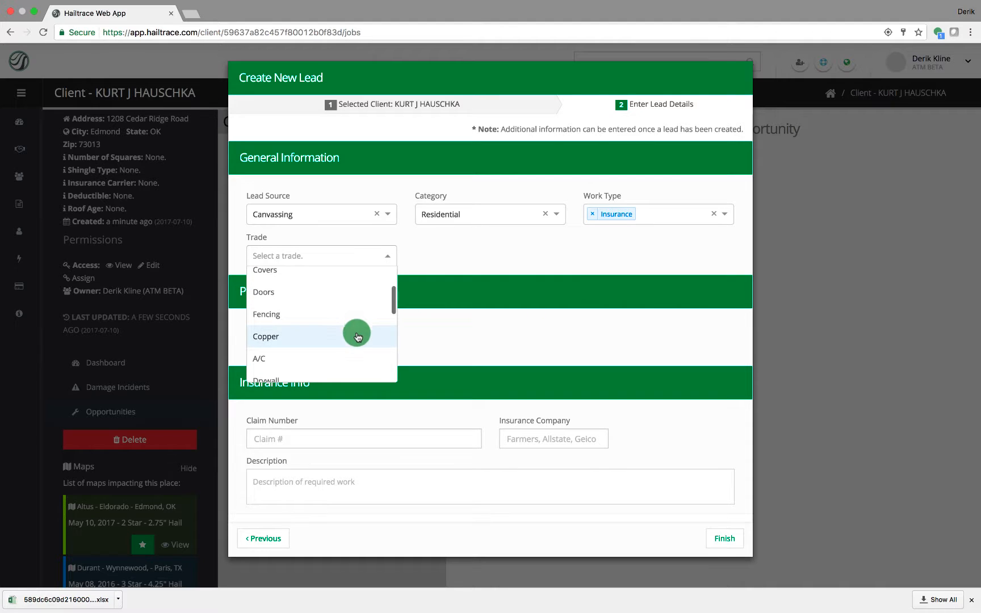
pyautogui.scroll(-2, 357, 336)
pyautogui.scroll(5, 357, 335)
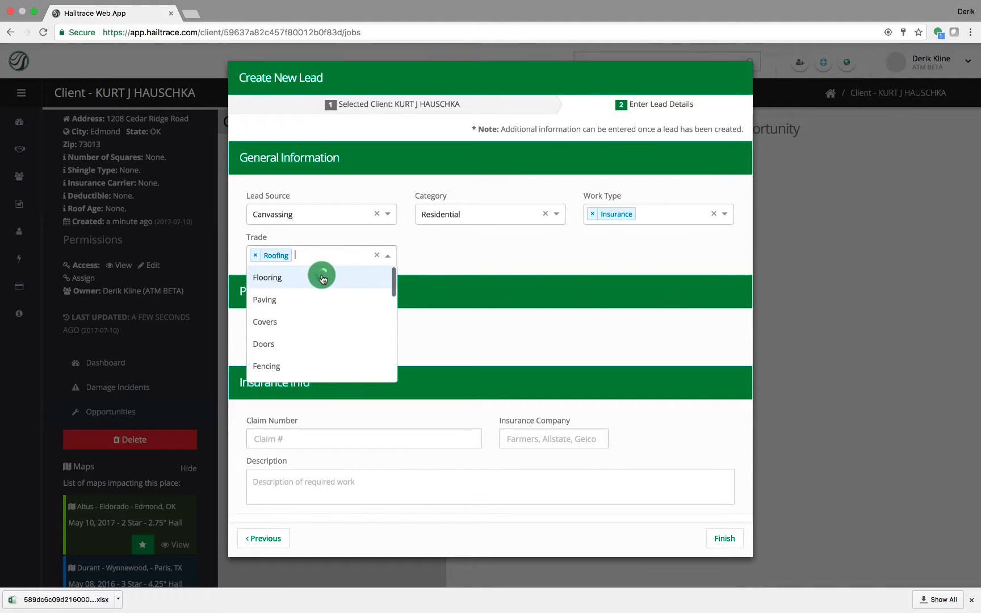
pyautogui.click(431, 262)
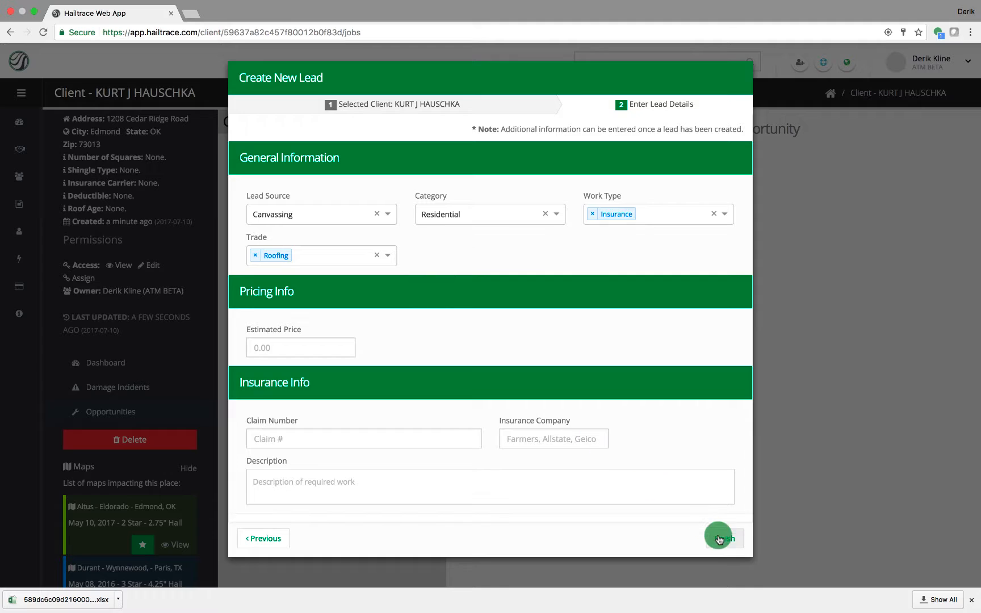
pyautogui.click(720, 539)
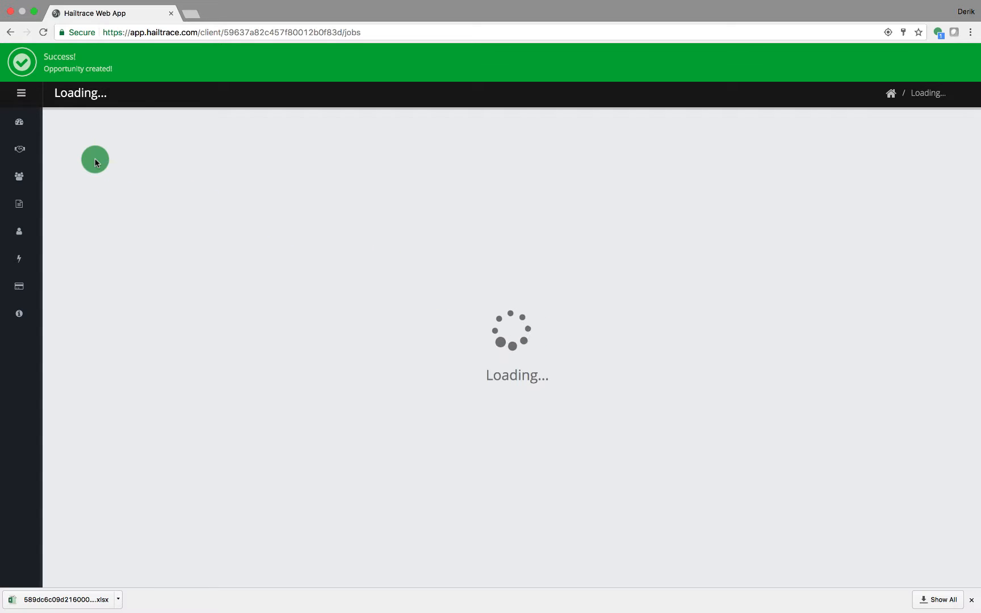
# - Reload the stuck page and open the dashboard with the "How To" videos hidden and the Pipeline expanded
pyautogui.click(43, 35)
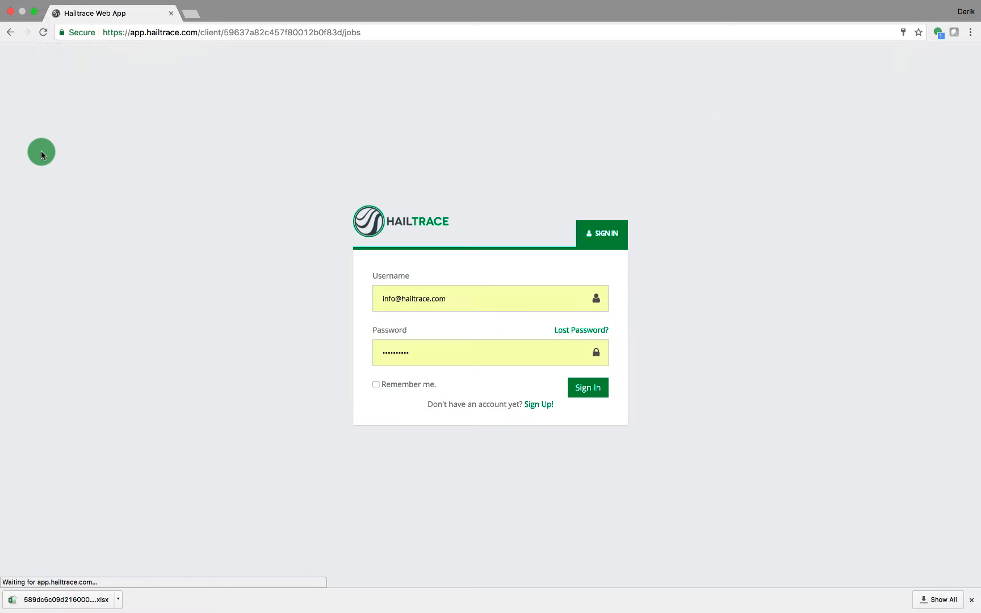
pyautogui.click(26, 129)
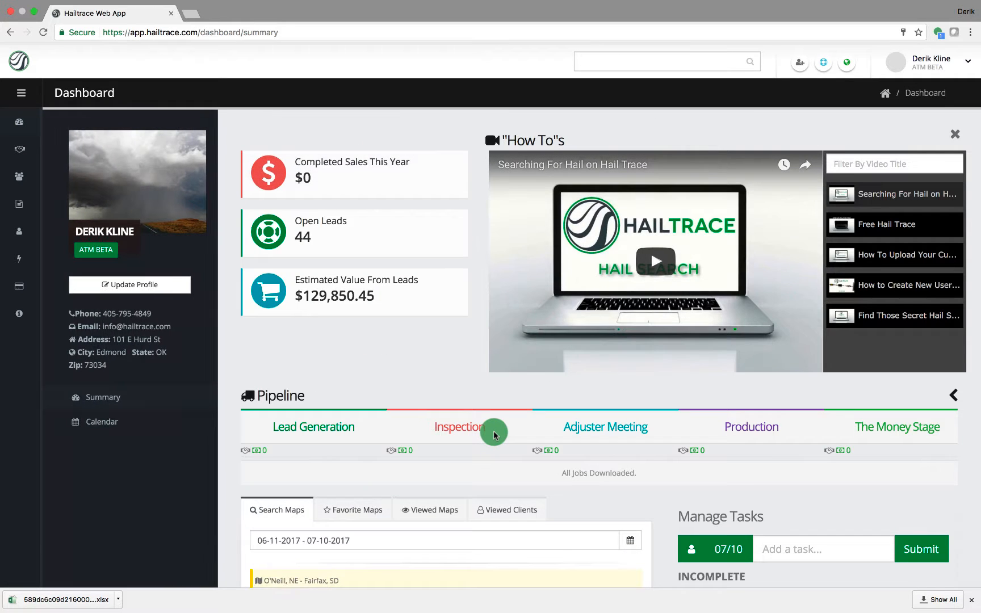
pyautogui.click(957, 133)
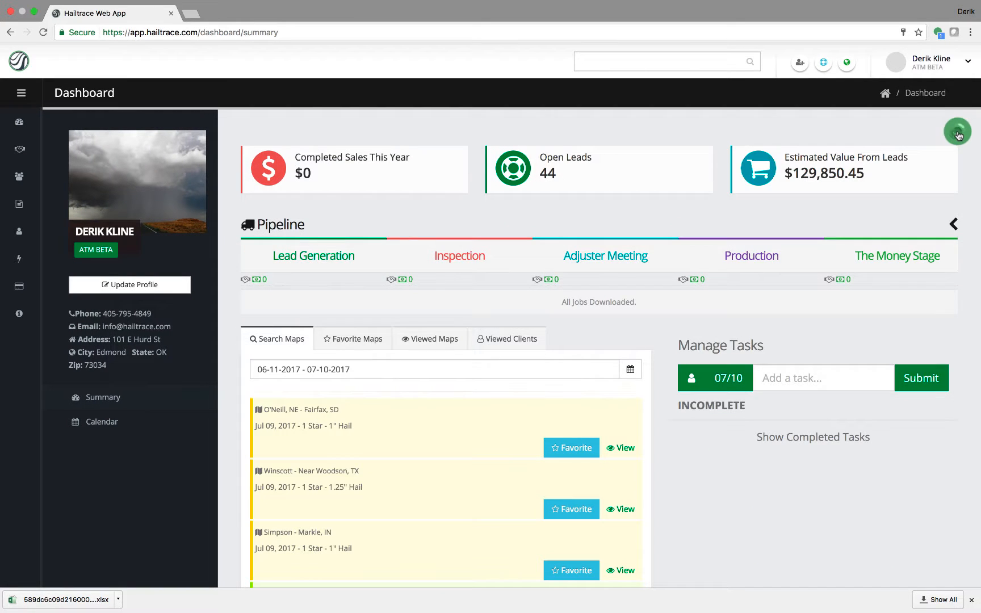
pyautogui.click(953, 223)
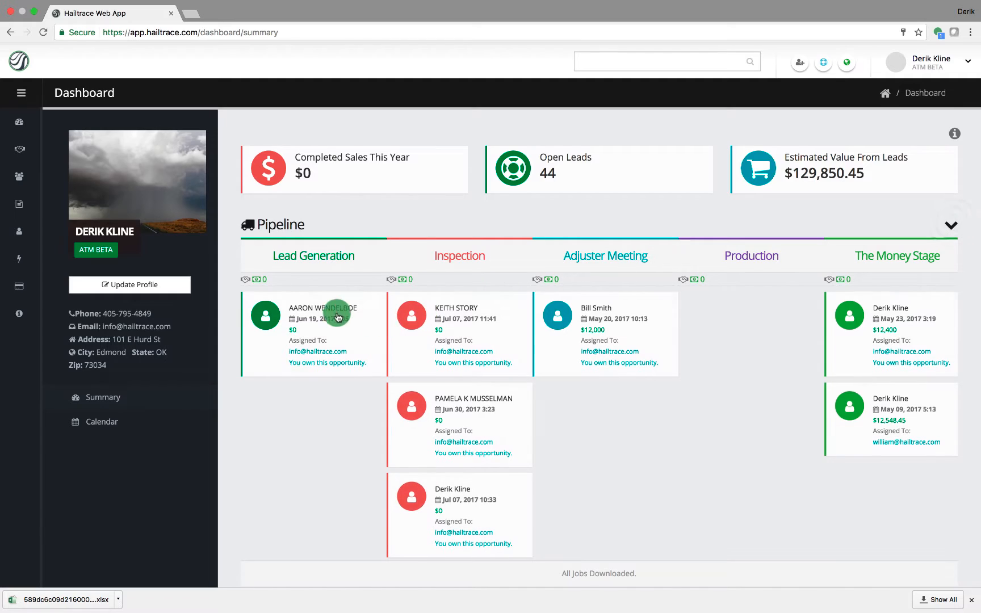